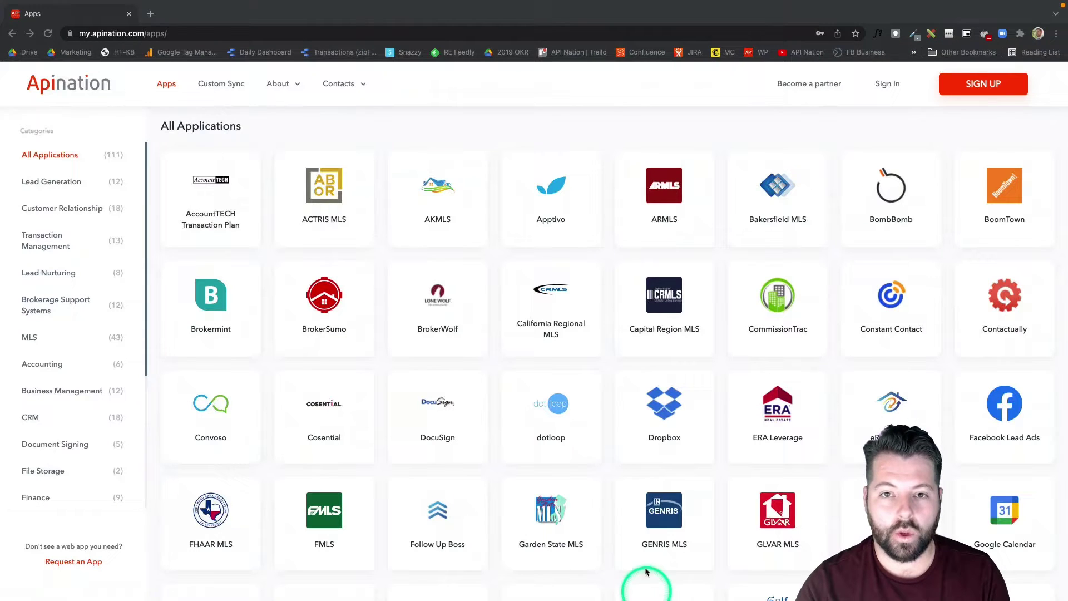
scroll(585, 304, down, 1)
scroll(584, 302, down, 1)
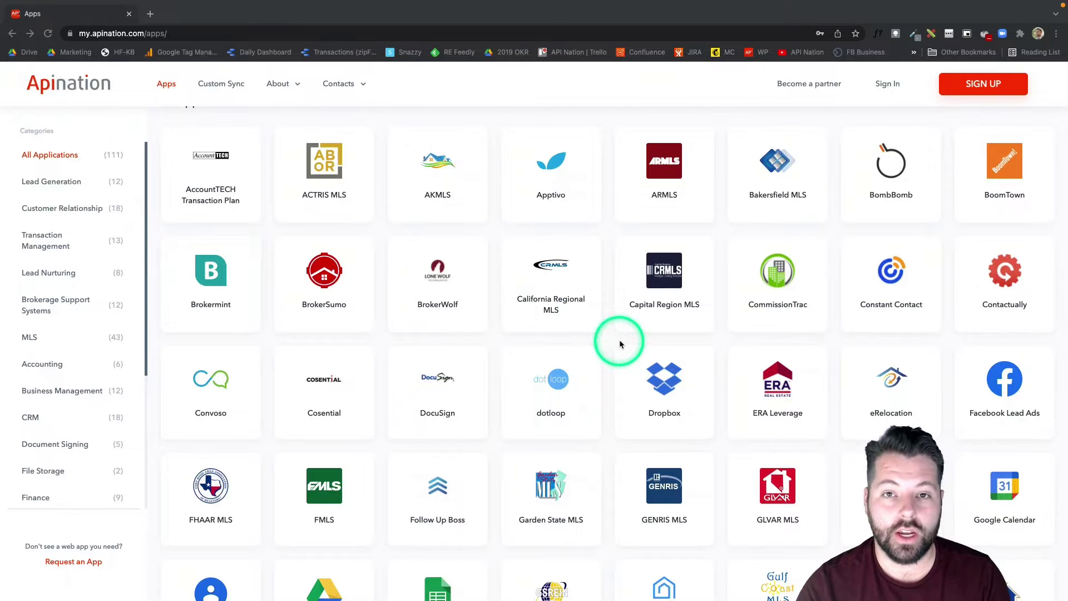
Step: Open dotloop's integrations page and pick iCloud Contacts as the app to sync with
click(557, 382)
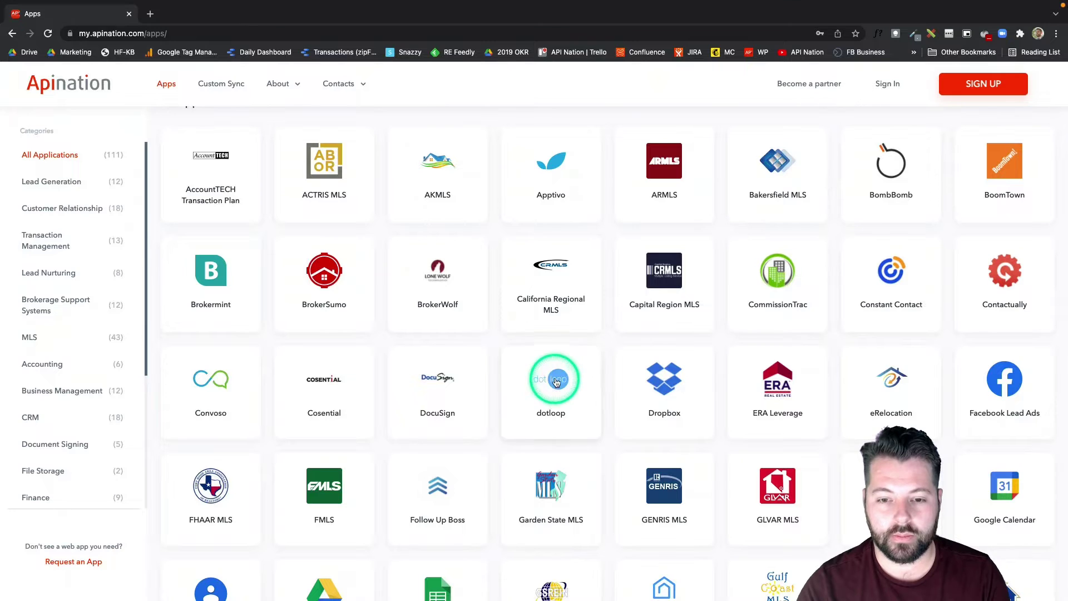
scroll(556, 382, down, 1)
scroll(557, 383, down, 3)
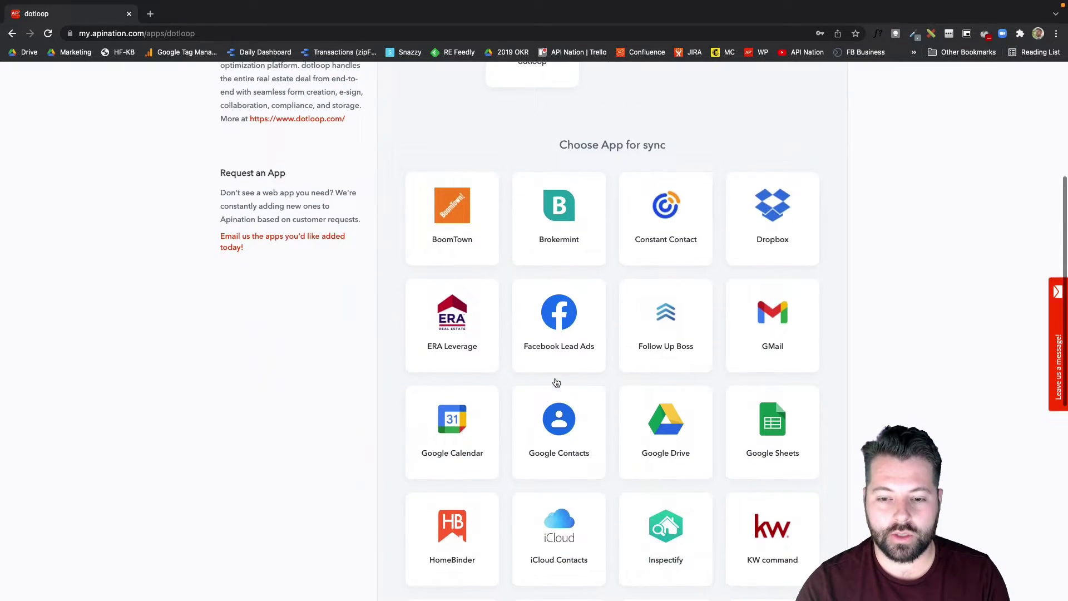
scroll(557, 393, down, 1)
click(559, 435)
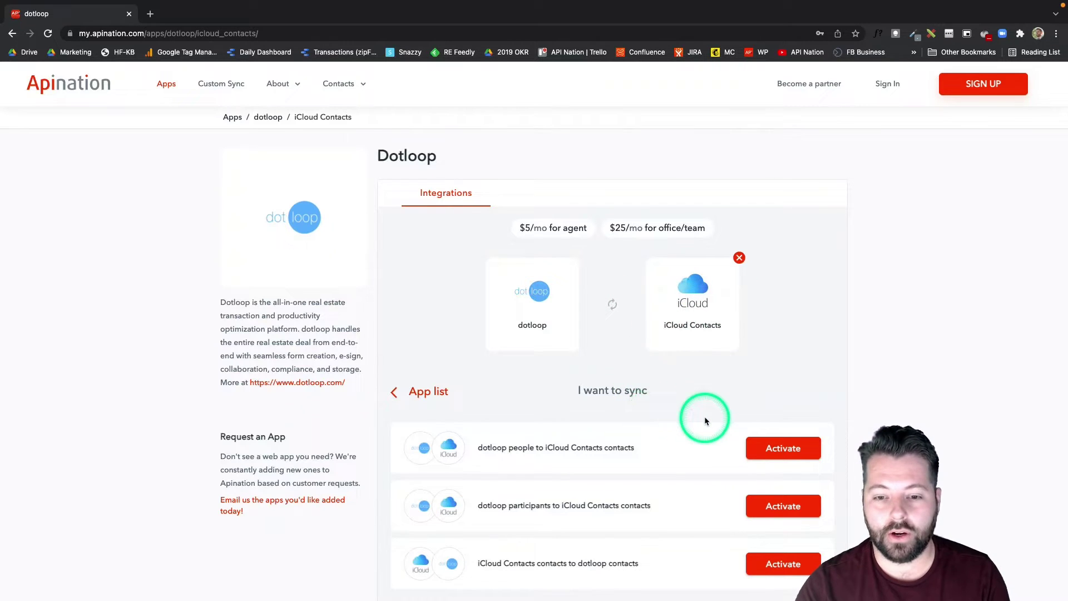
scroll(704, 416, down, 1)
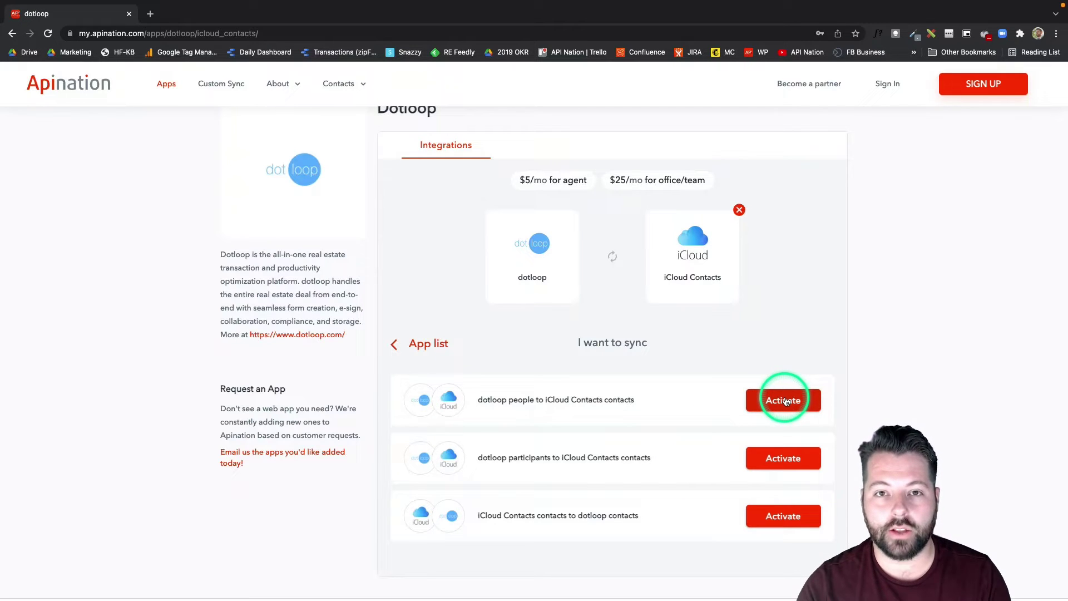
Step: Activate the dotloop people sync and authorize the dotloop account using the saved login
click(783, 399)
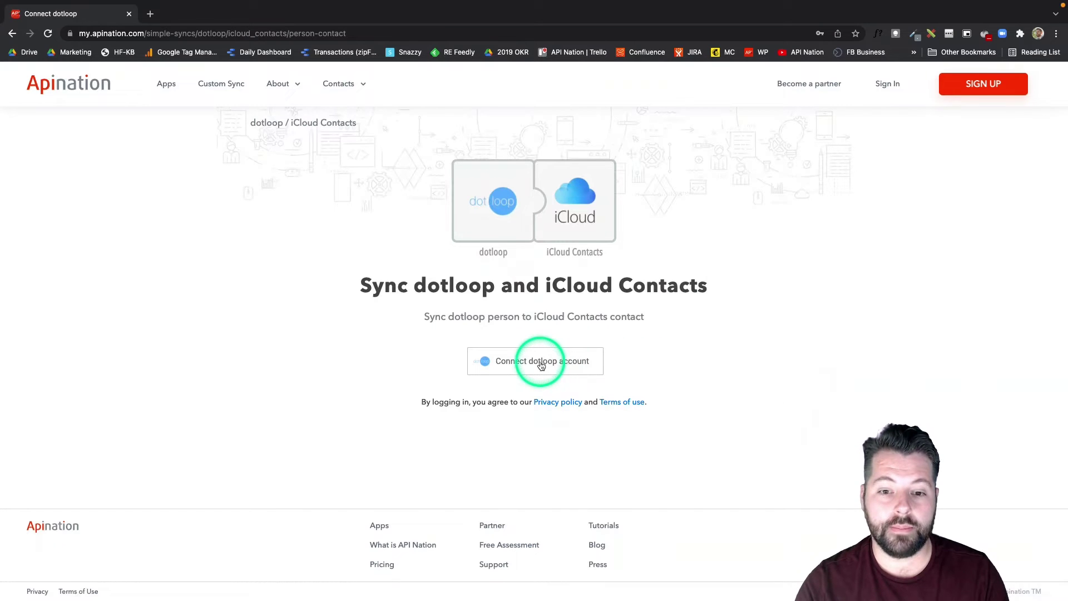
click(541, 362)
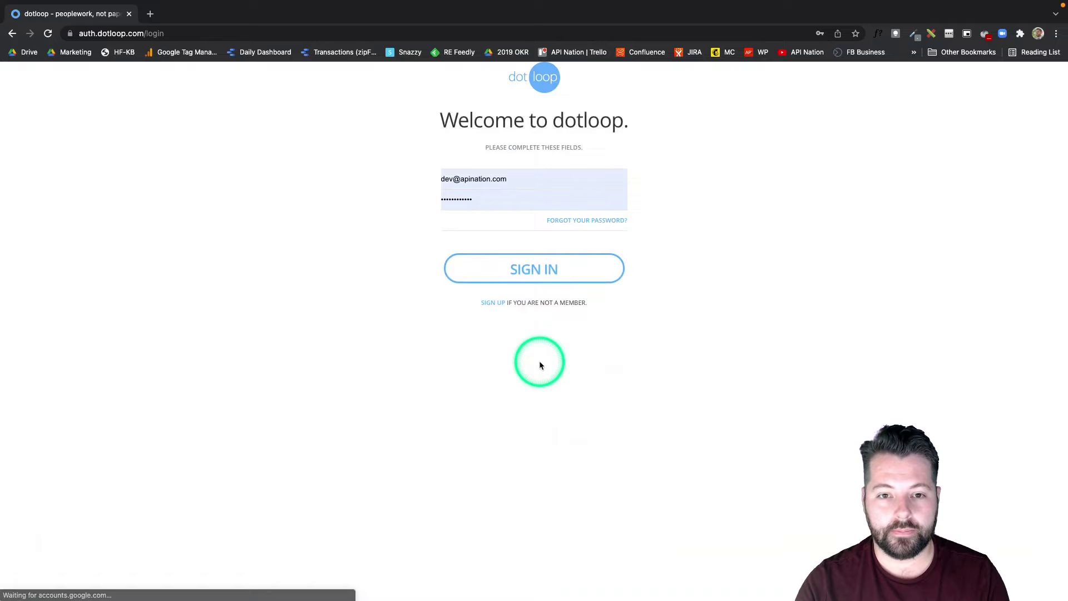
click(524, 183)
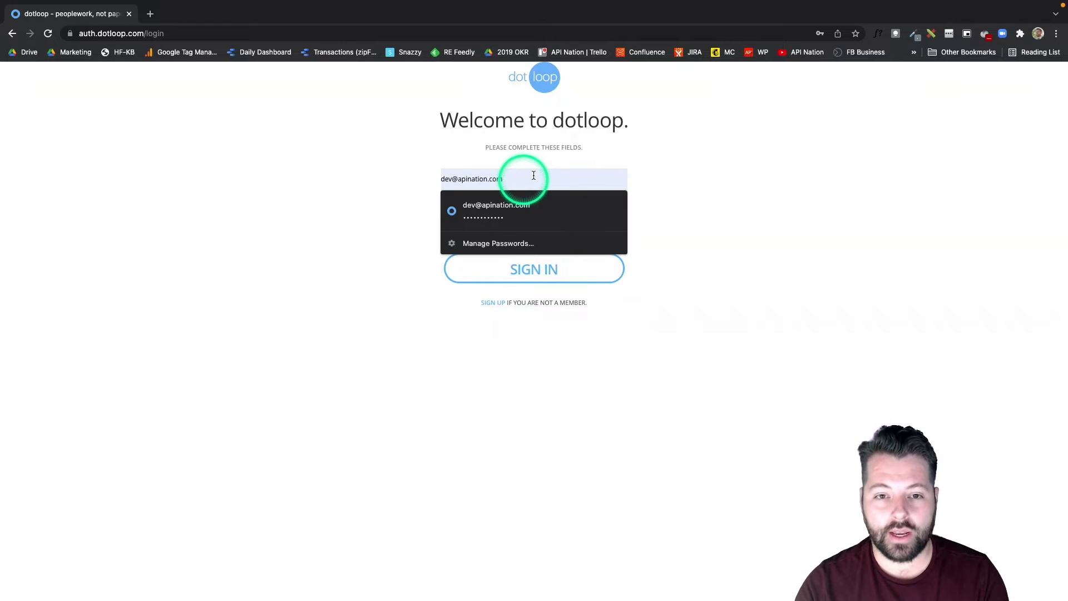
click(556, 269)
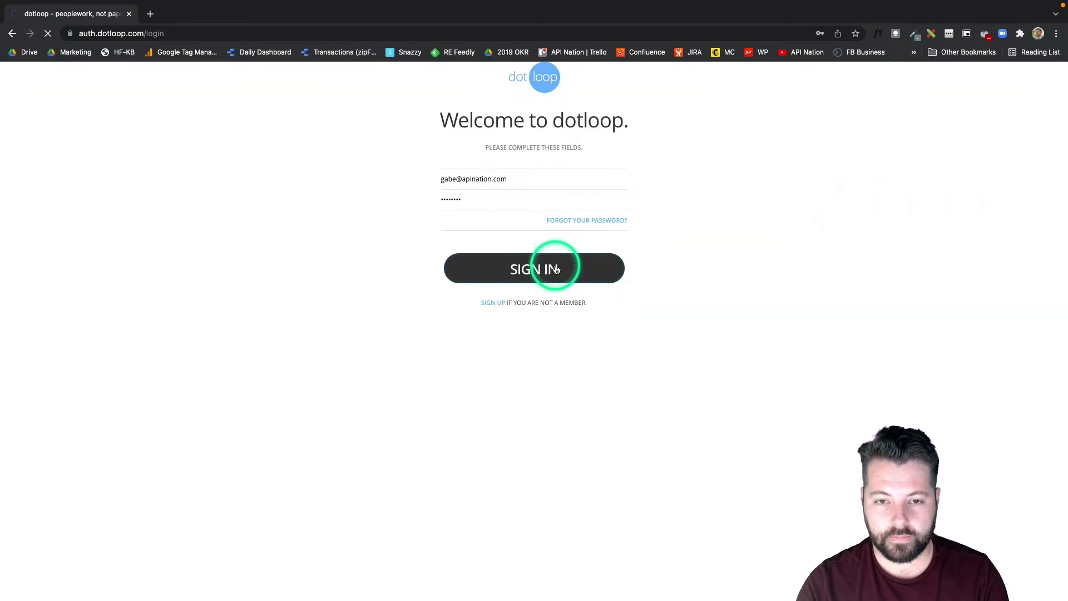
click(385, 412)
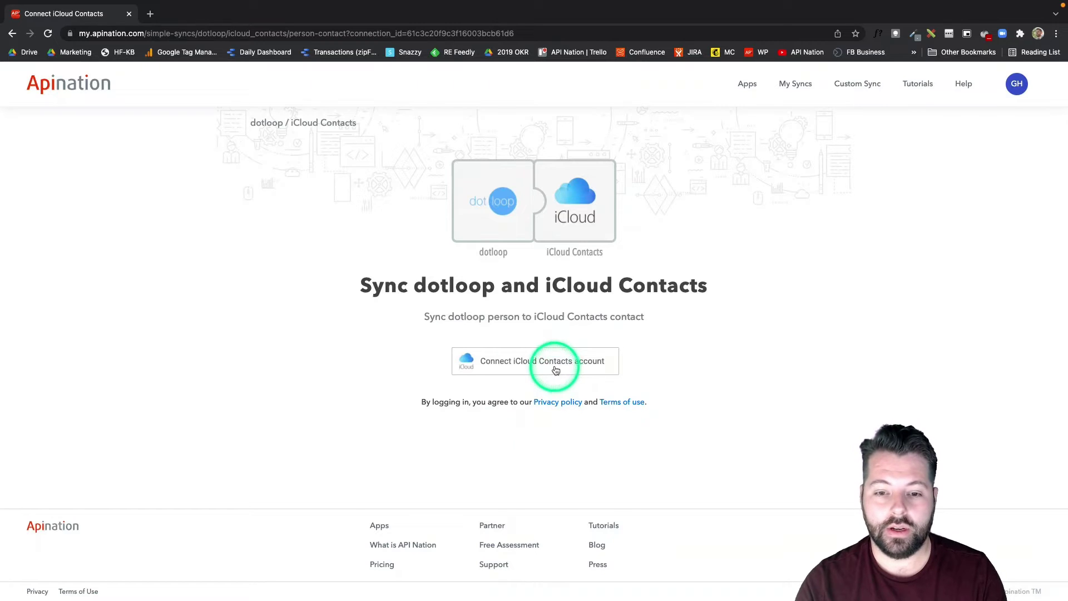
Step: Open the Connect iCloud Contacts account form for the people sync
click(524, 360)
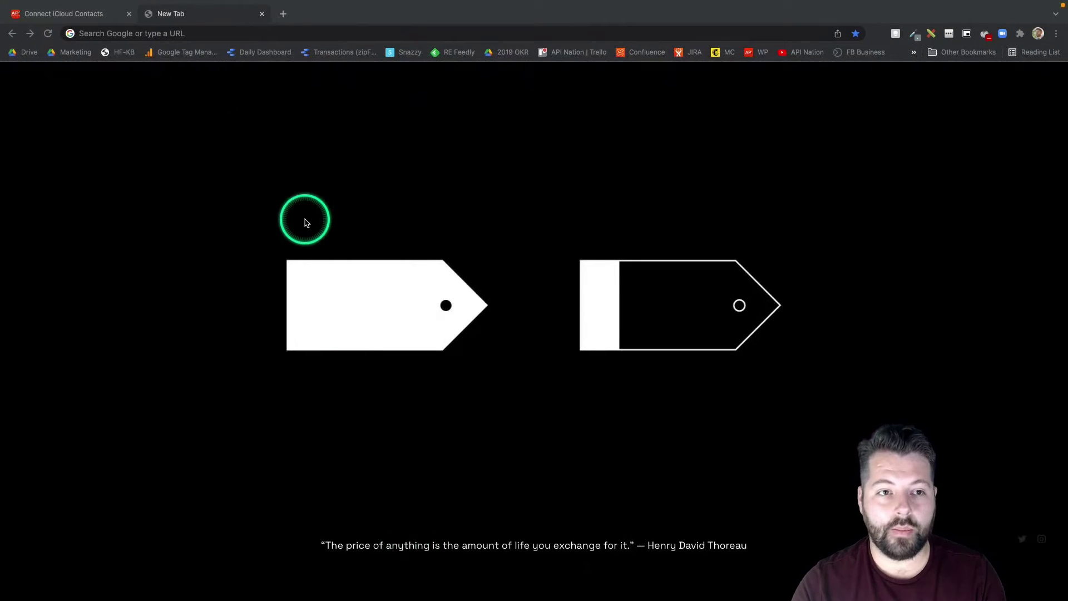
Step: Load appleid.apple.com and sign in with the Apple account email and password
click(116, 36)
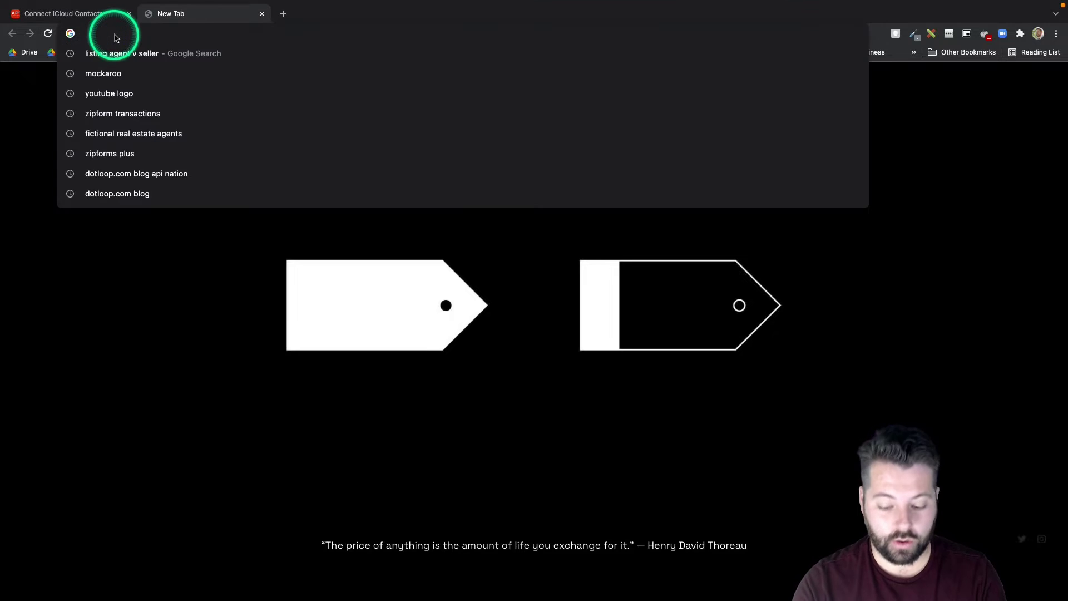
text(appleid.apple.com)
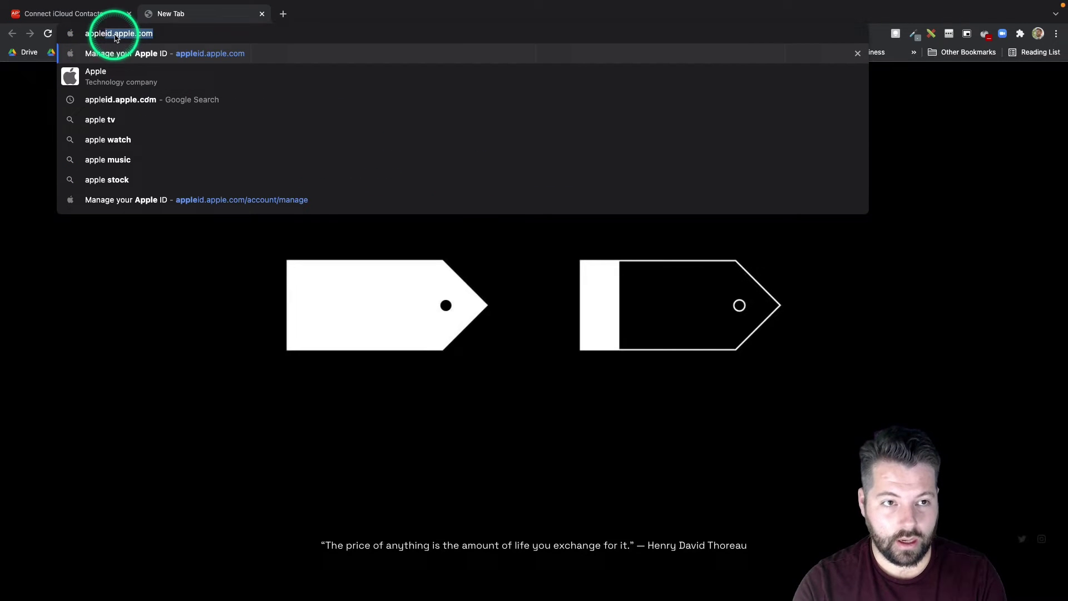
key(Return)
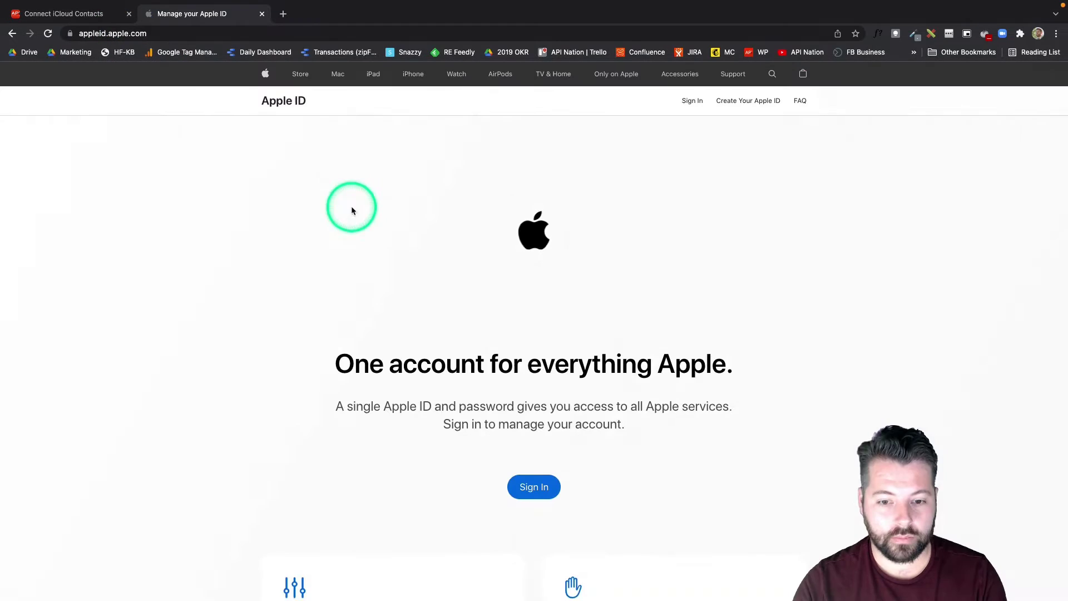
click(534, 483)
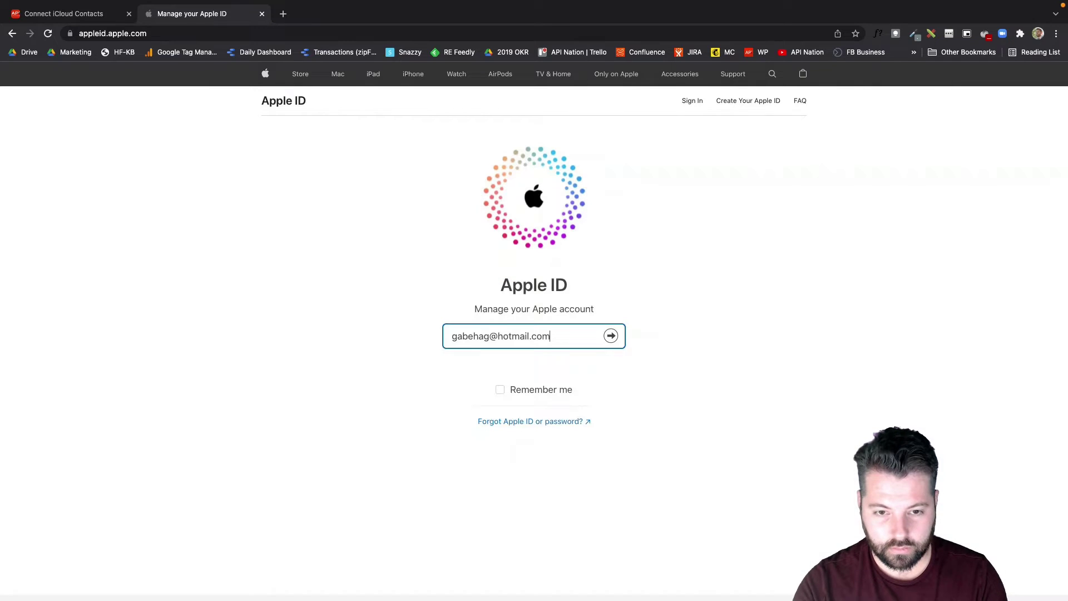
click(533, 370)
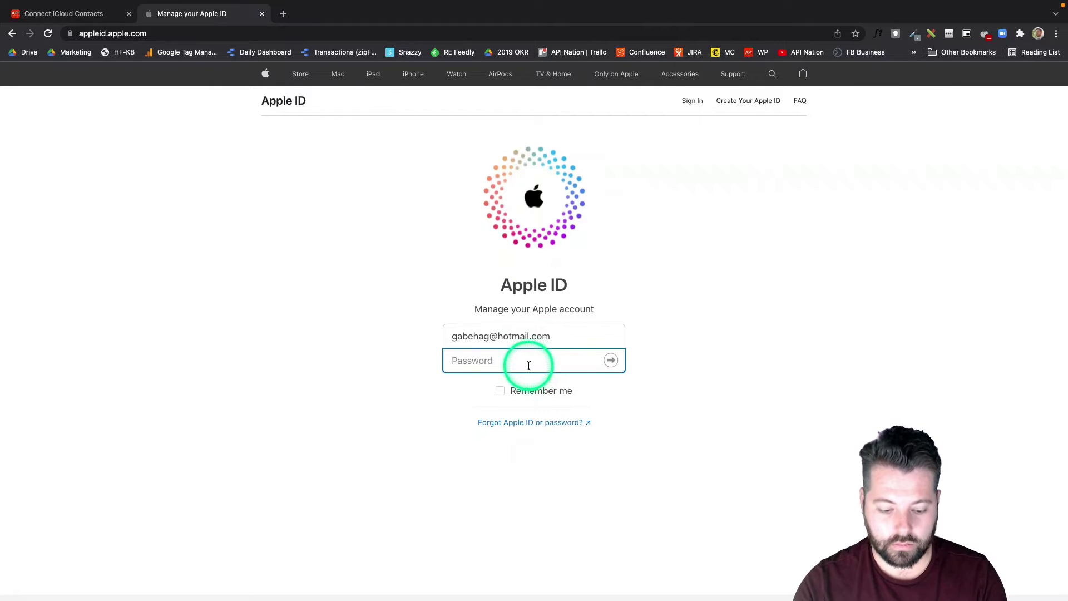
text(•••••••)
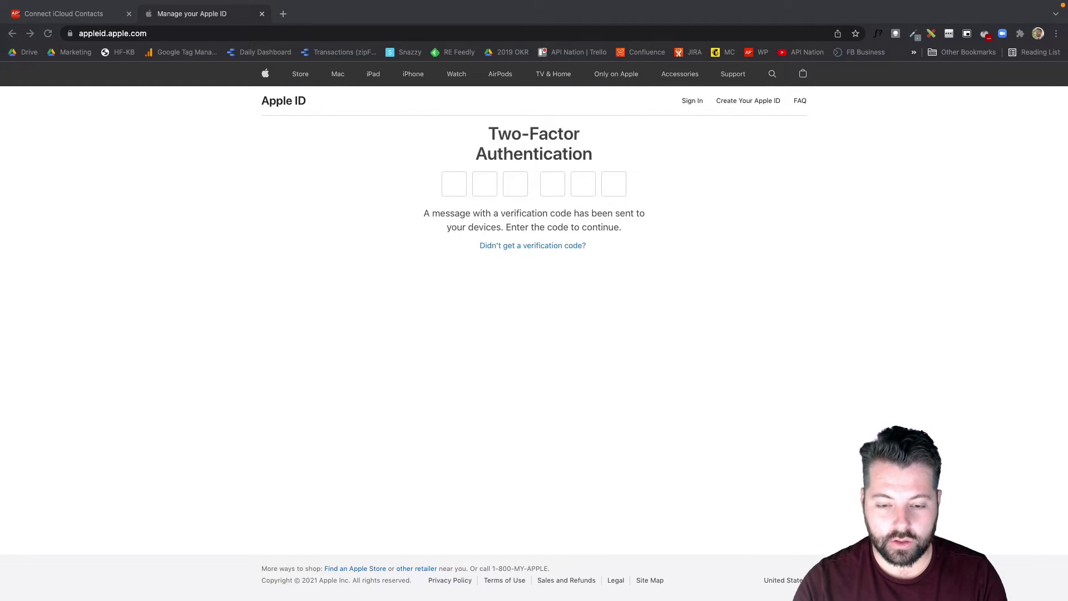
Step: Allow the new-device sign-in and enter the six-digit two-factor verification code
click(590, 447)
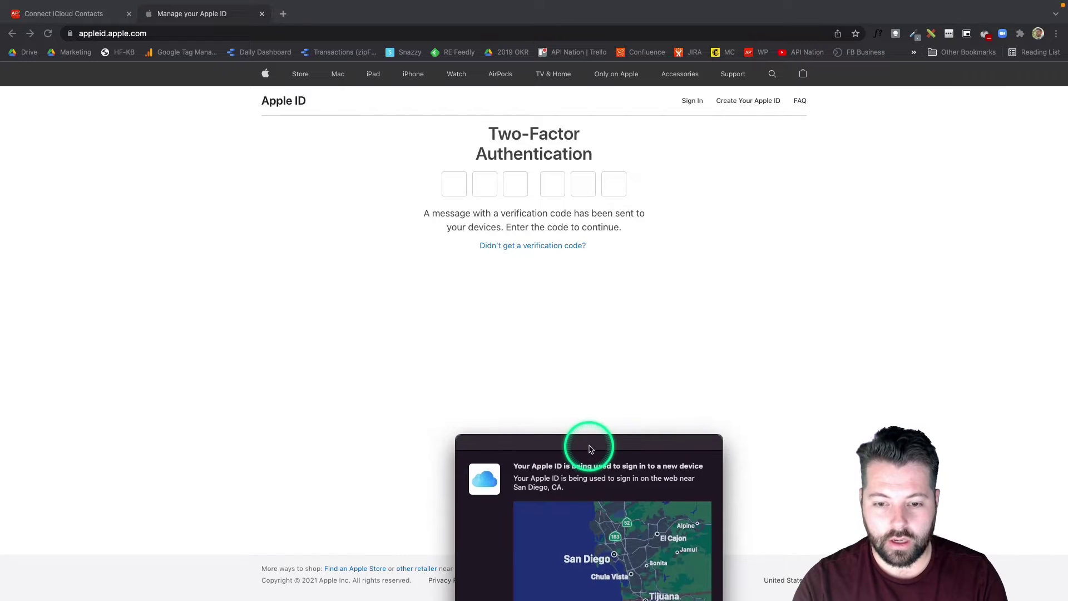
drag(589, 449, 592, 348)
click(699, 525)
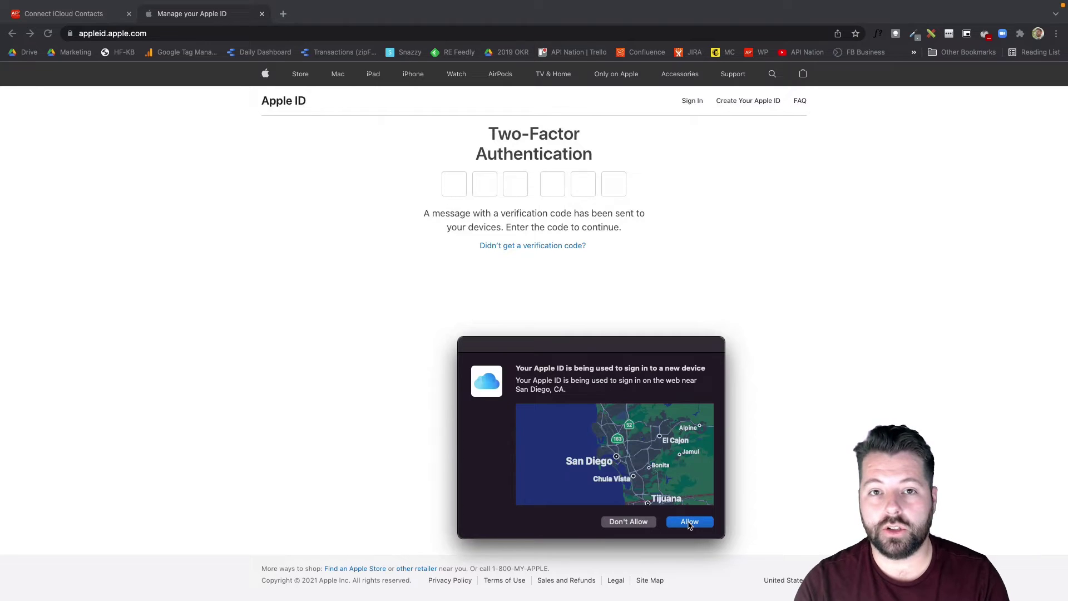
click(690, 523)
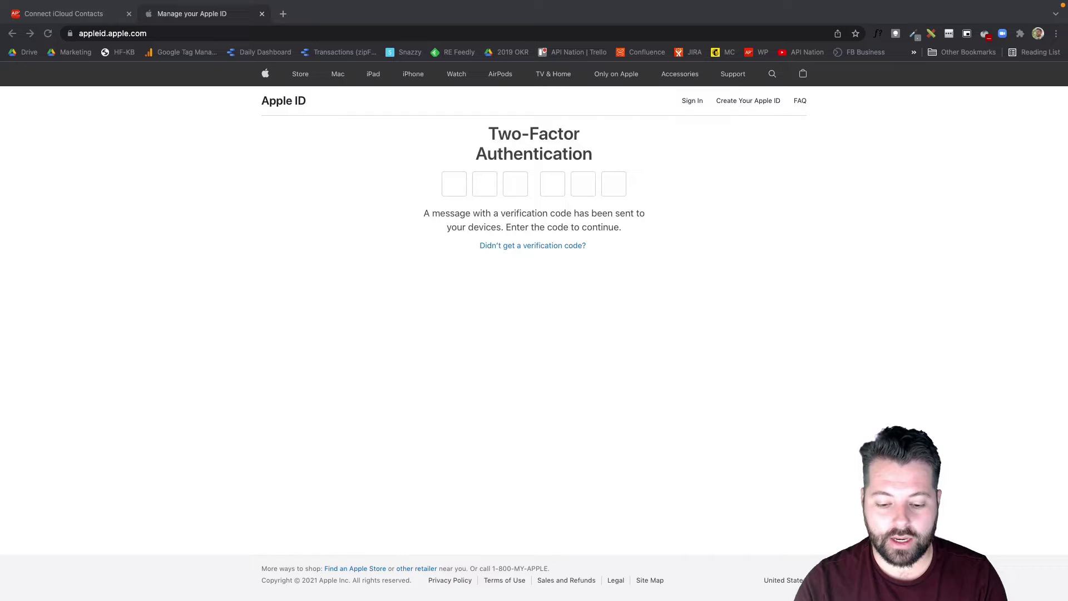
drag(529, 547, 525, 334)
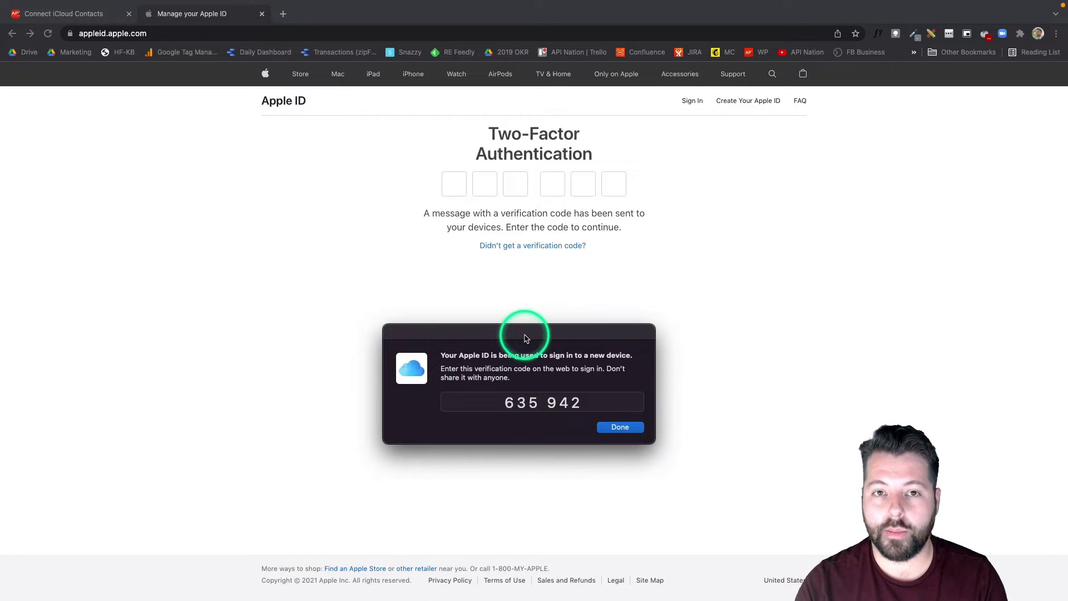
click(545, 407)
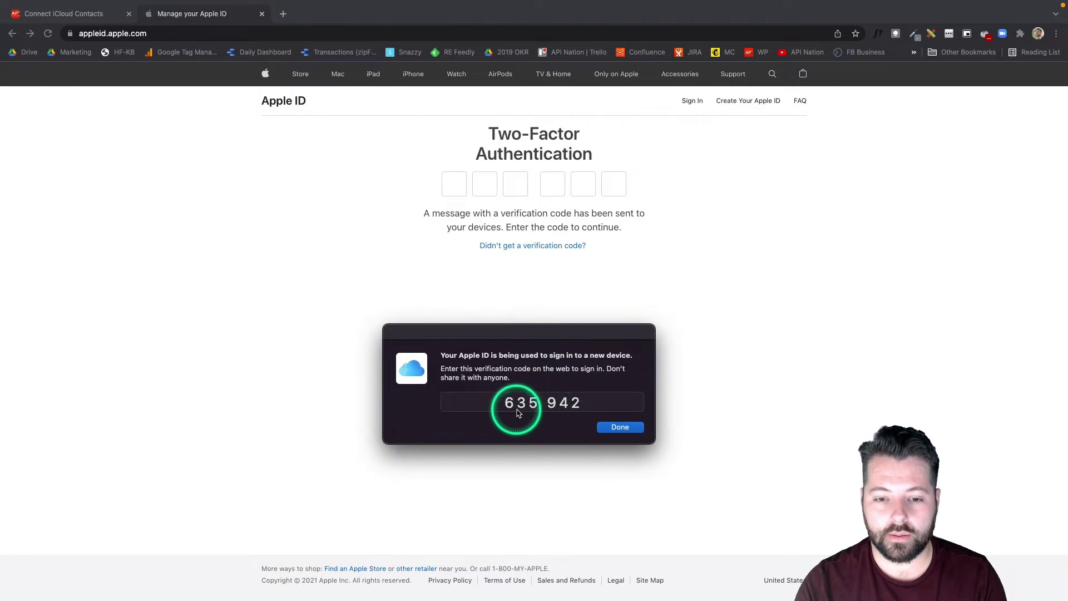
click(460, 188)
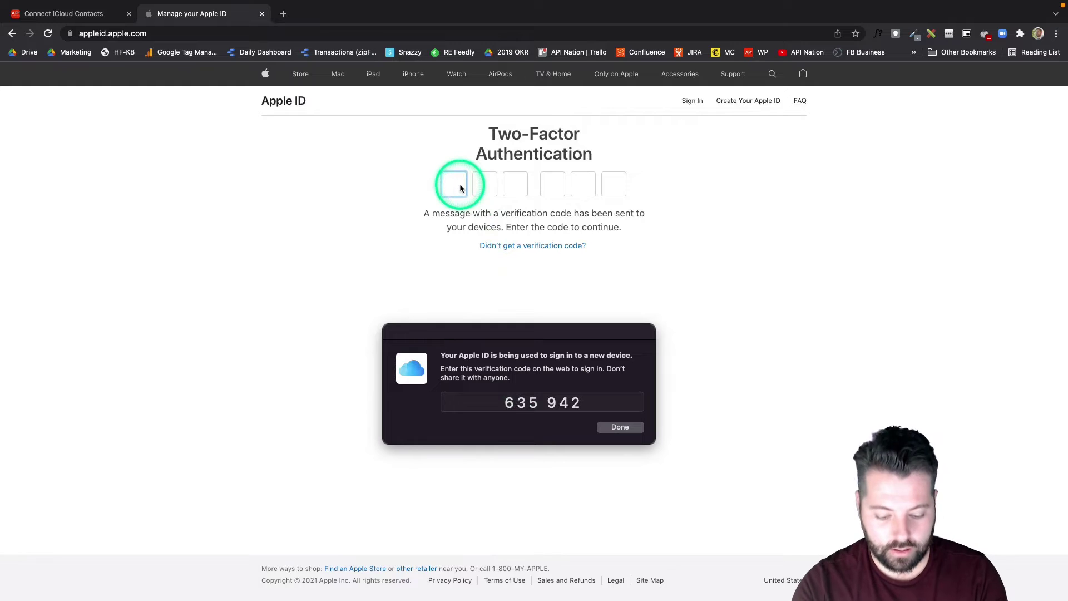
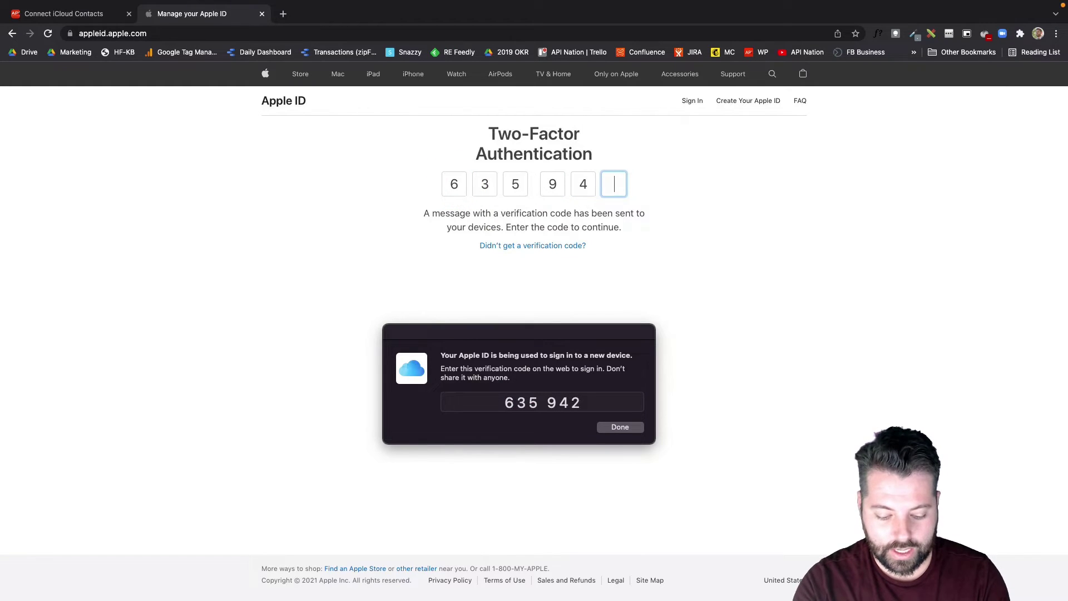
click(621, 429)
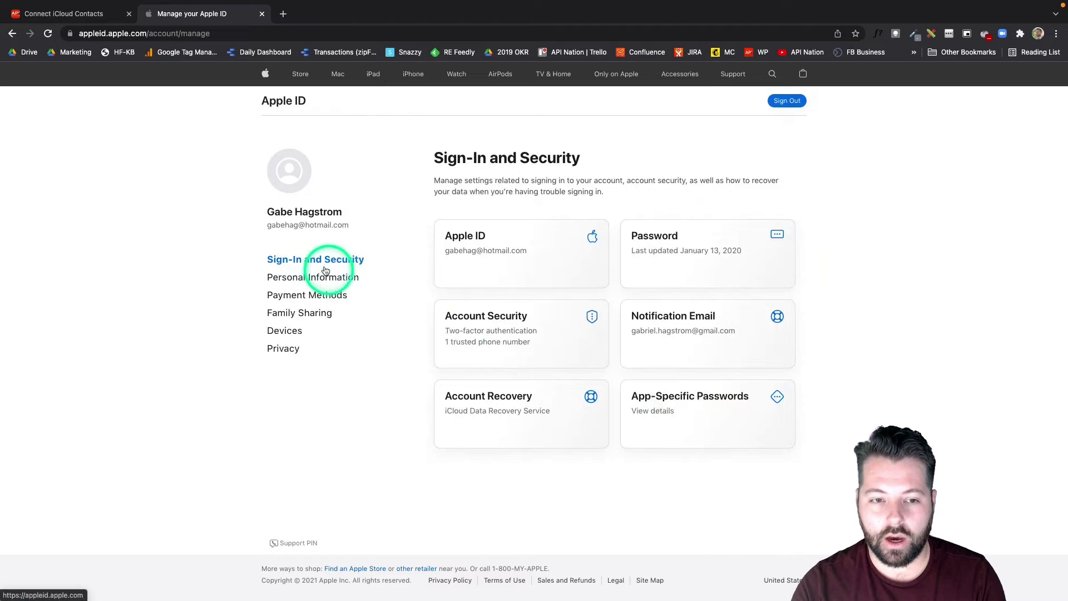
Step: Create an app-specific password labelled 'API Nation' and select it for copying
click(699, 398)
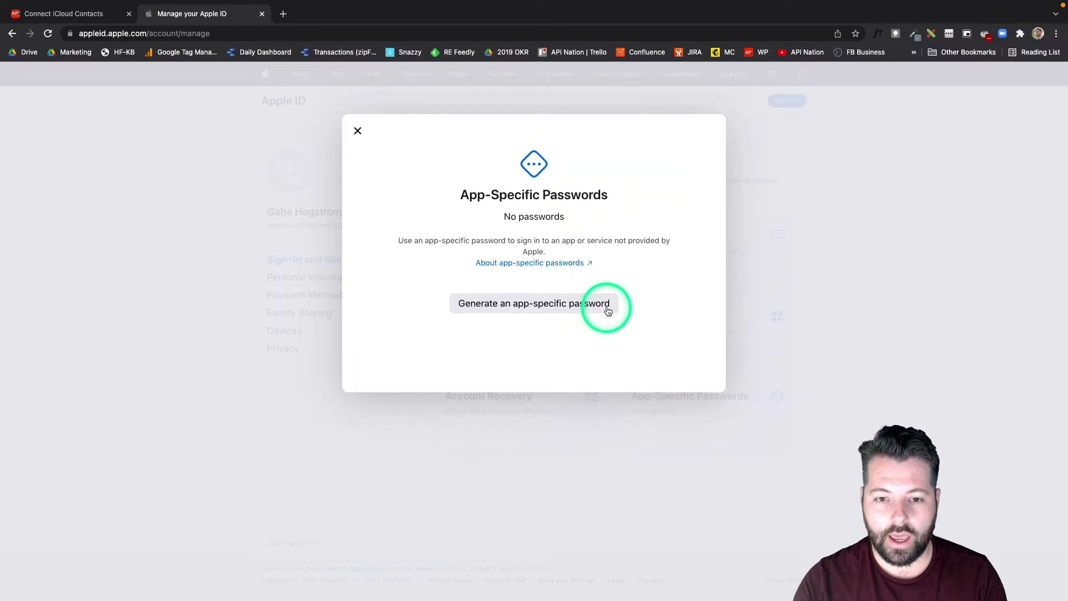
click(563, 306)
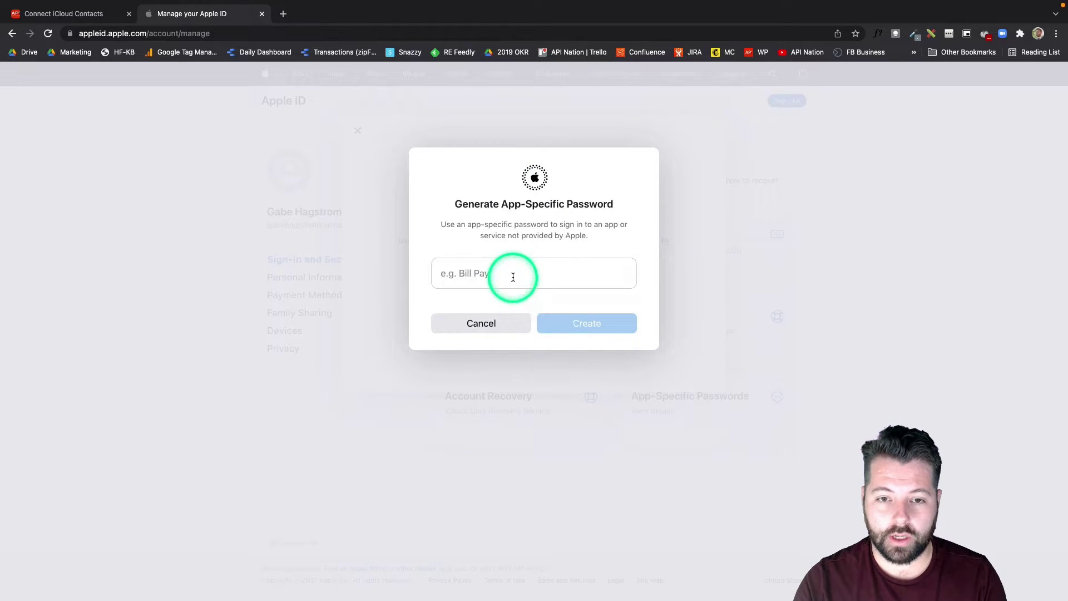
click(512, 277)
text(API Nation)
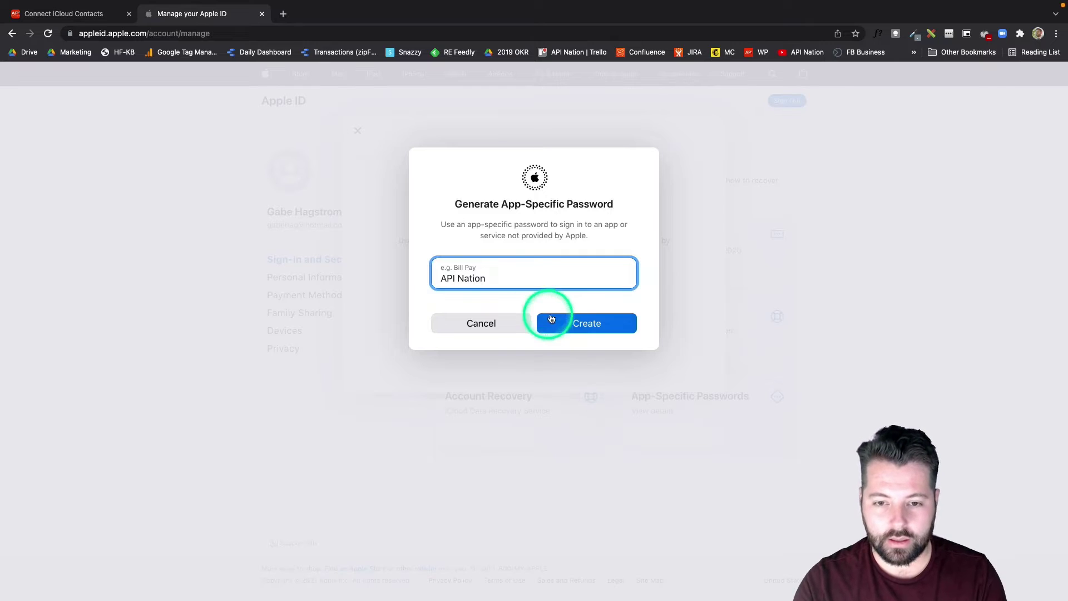
click(555, 321)
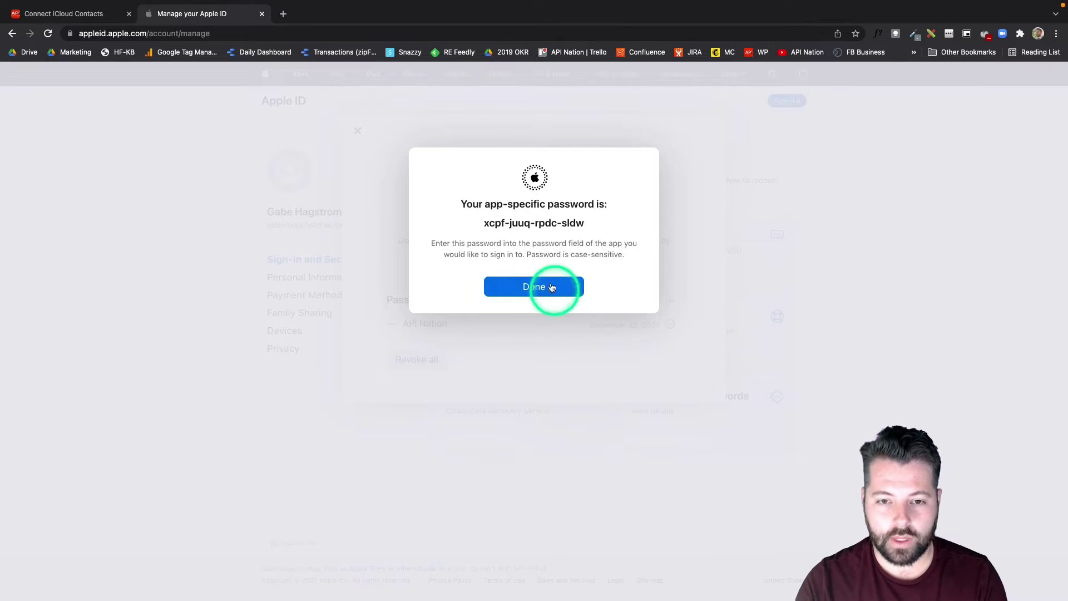
triple_click(587, 223)
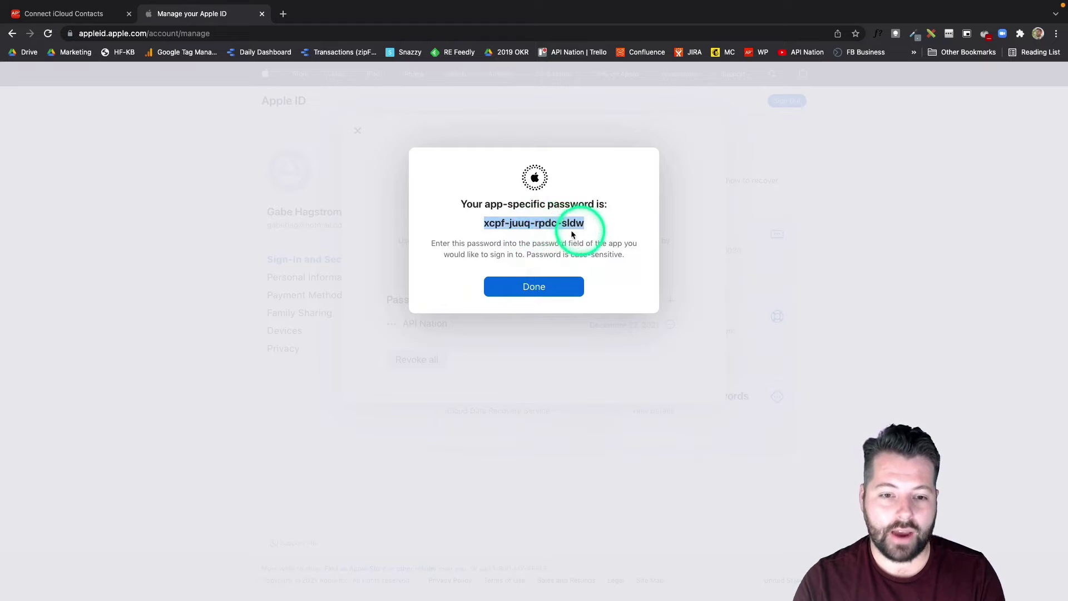
Step: Enter the Apple ID and the API Nation app-specific password in Apination's iCloud Contacts form
click(539, 291)
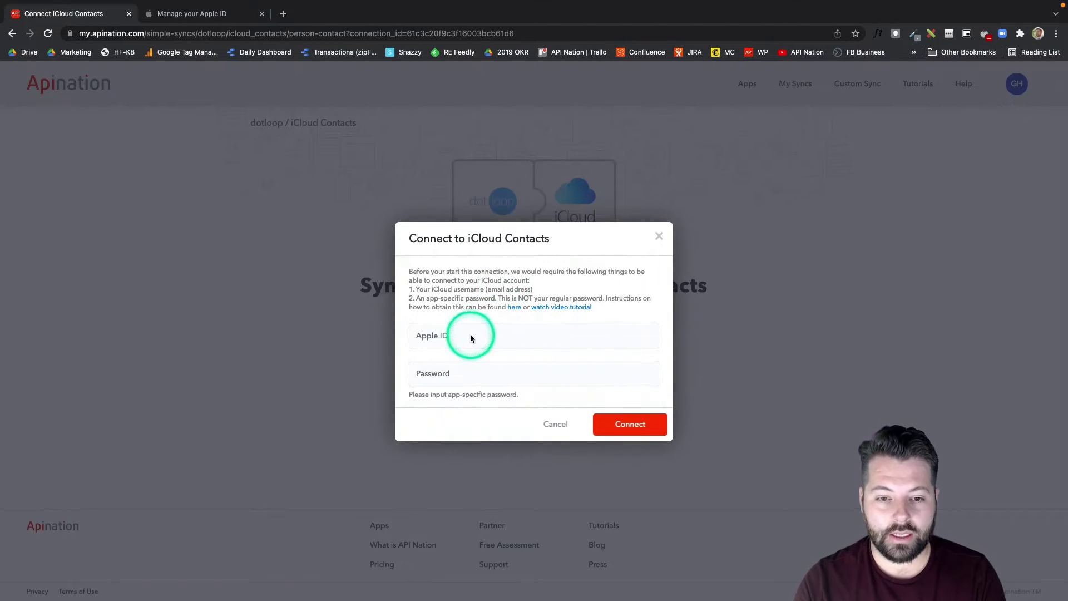
click(455, 370)
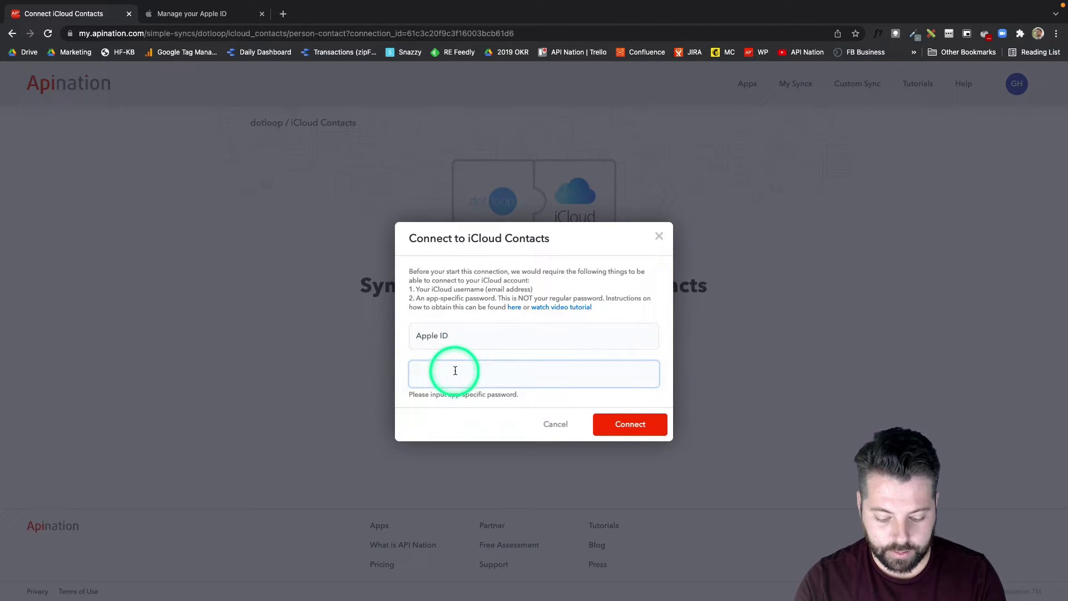
click(461, 343)
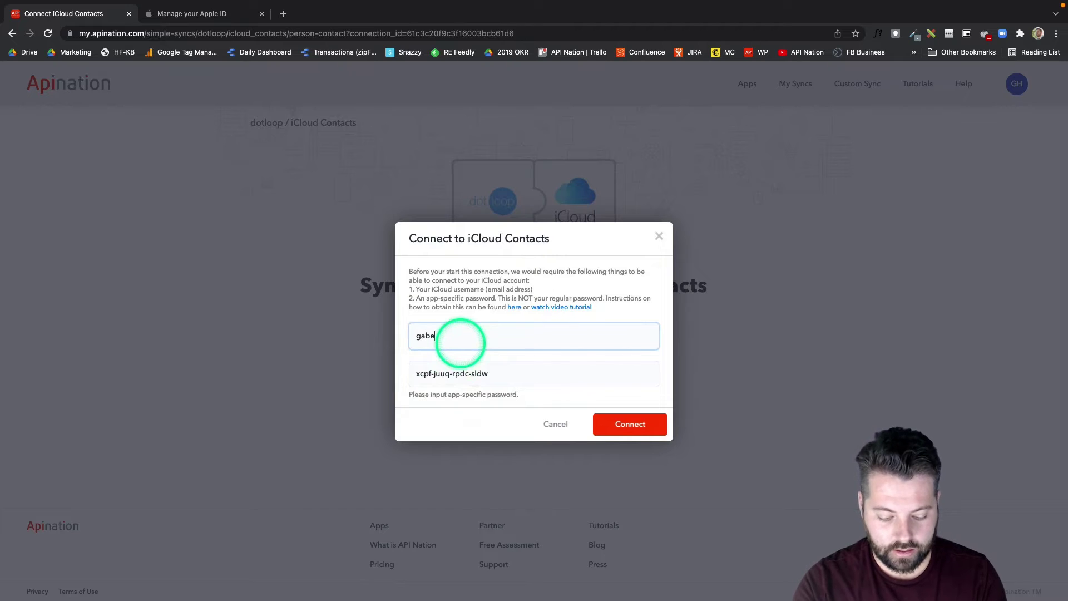
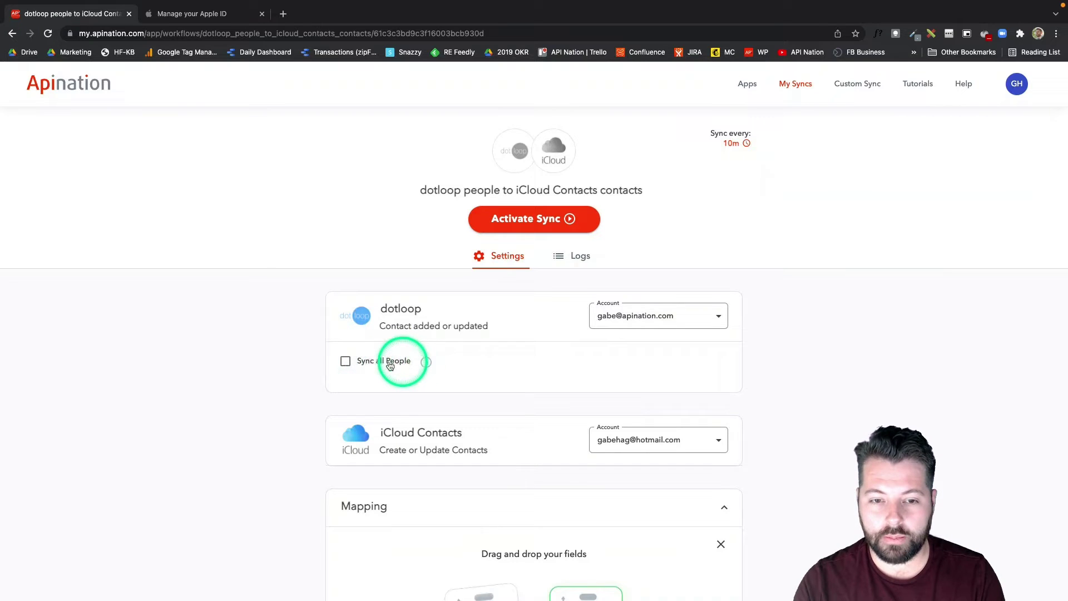
Step: Re-toggle Sync all People, then map dotloop Home Phone to the iCloud Notes field
click(345, 362)
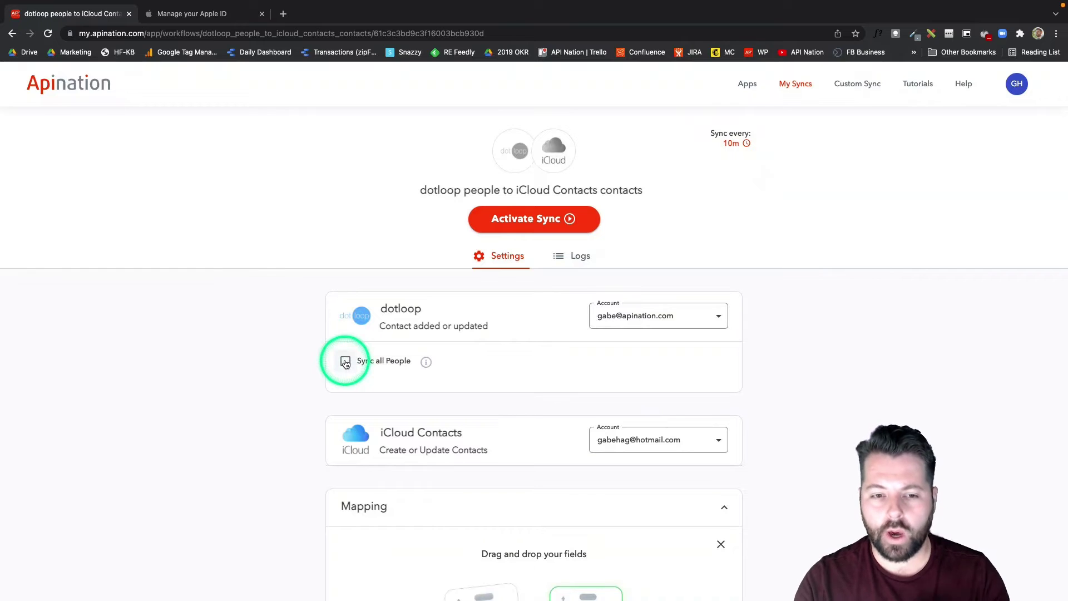
click(345, 363)
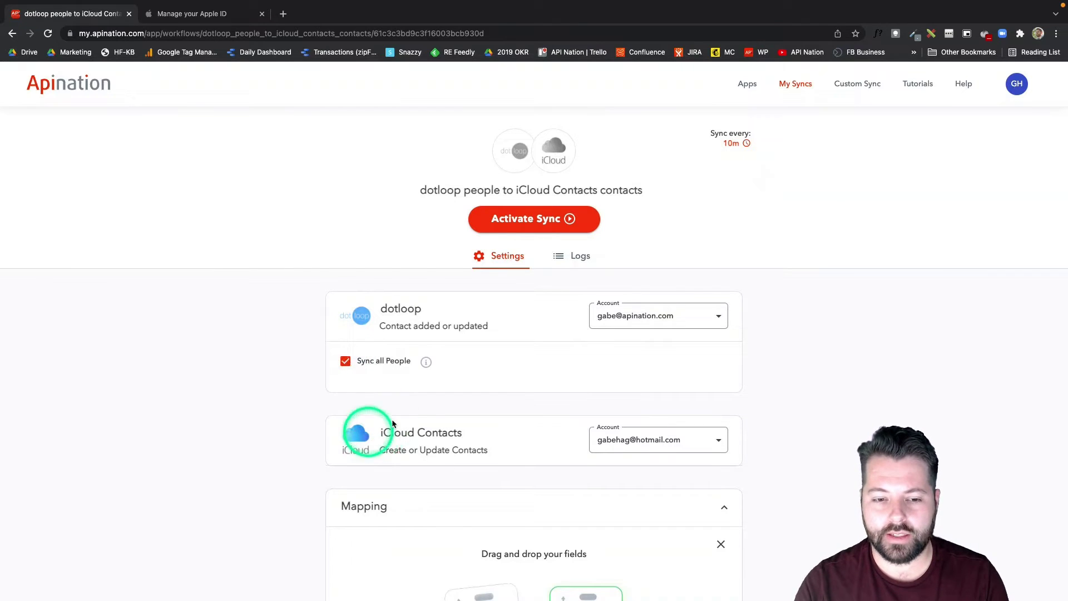
scroll(401, 376, down, 5)
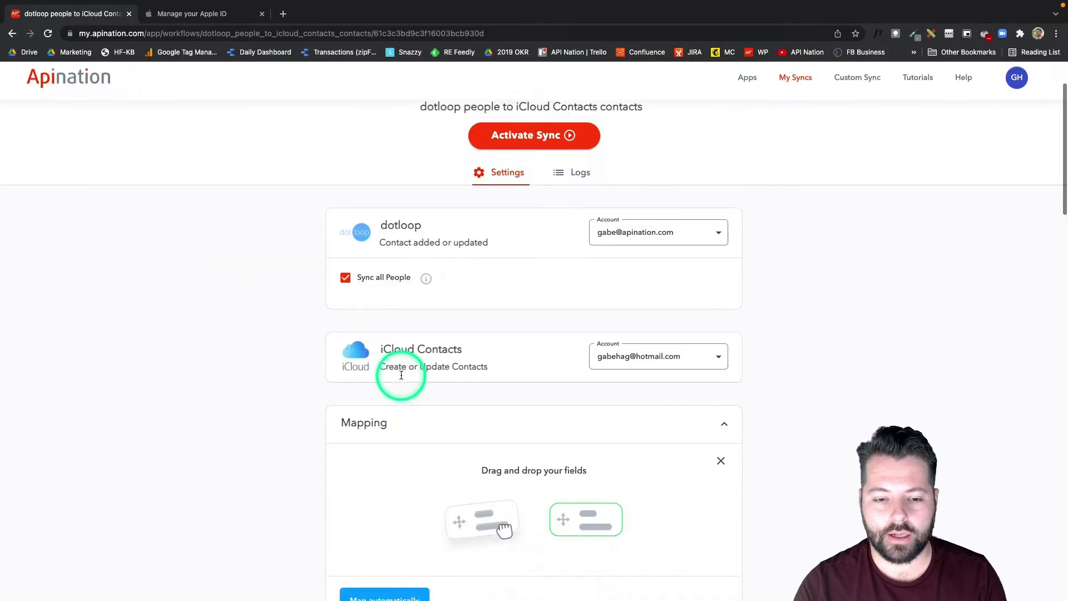
scroll(400, 378, down, 3)
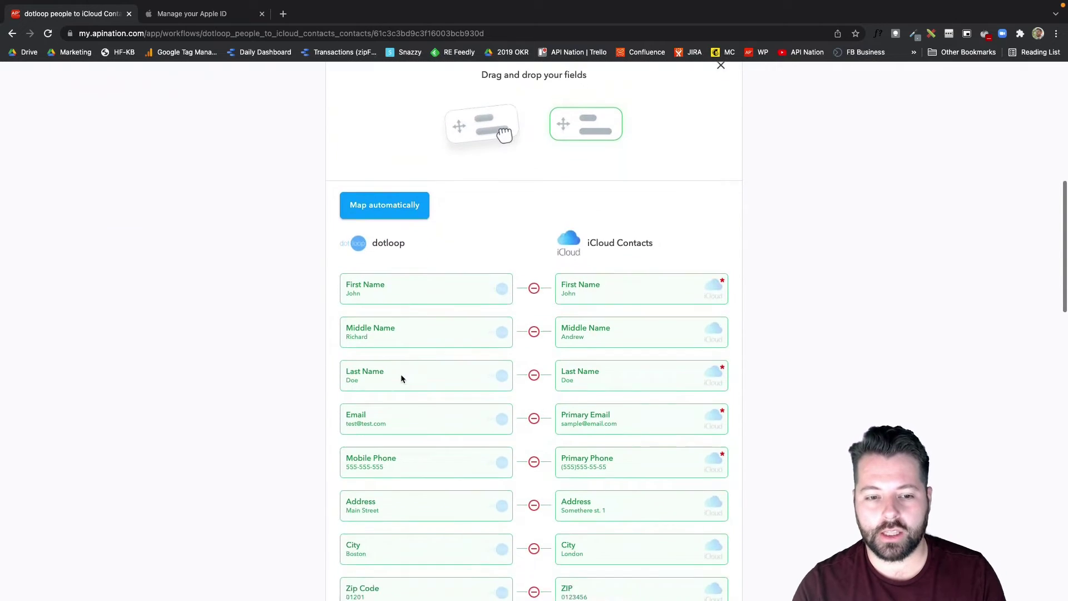
scroll(335, 386, down, 2)
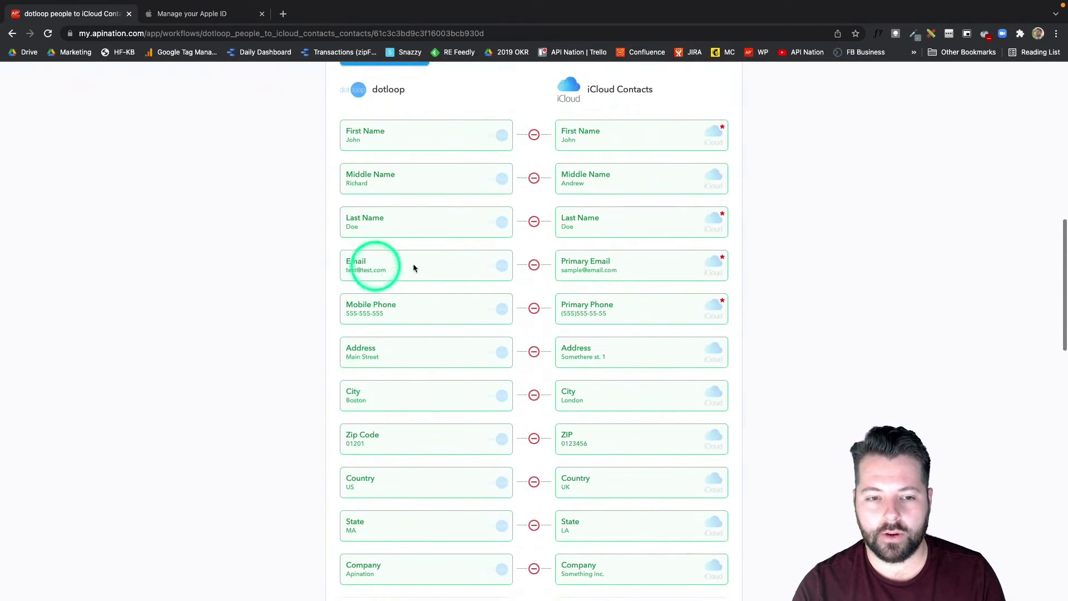
scroll(530, 369, down, 1)
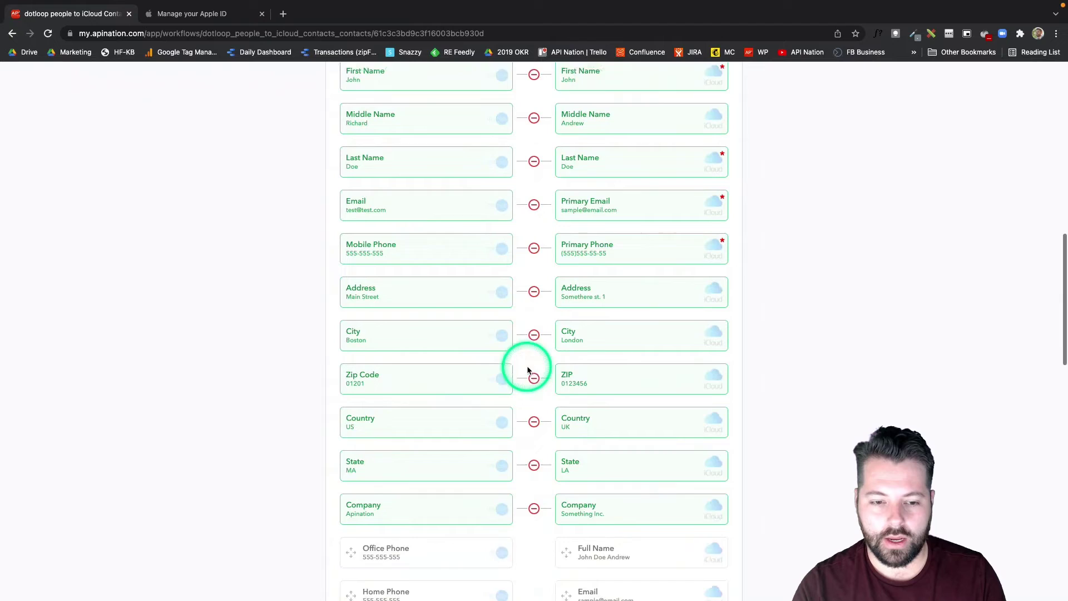
scroll(529, 369, down, 1)
scroll(528, 369, down, 2)
scroll(528, 370, down, 1)
scroll(527, 370, down, 1)
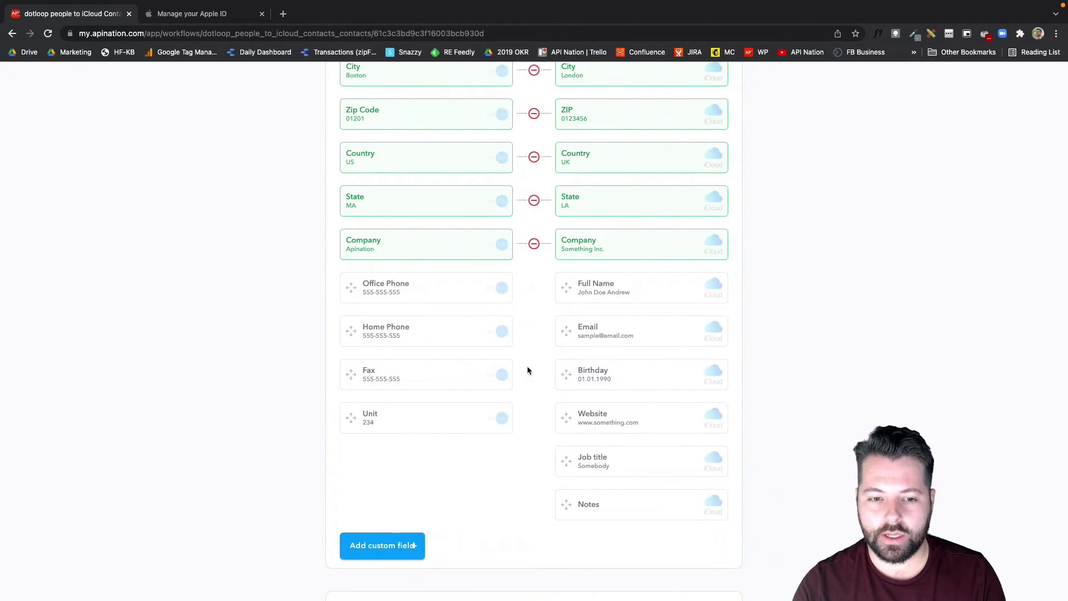
drag(454, 338, 580, 501)
scroll(542, 324, up, 5)
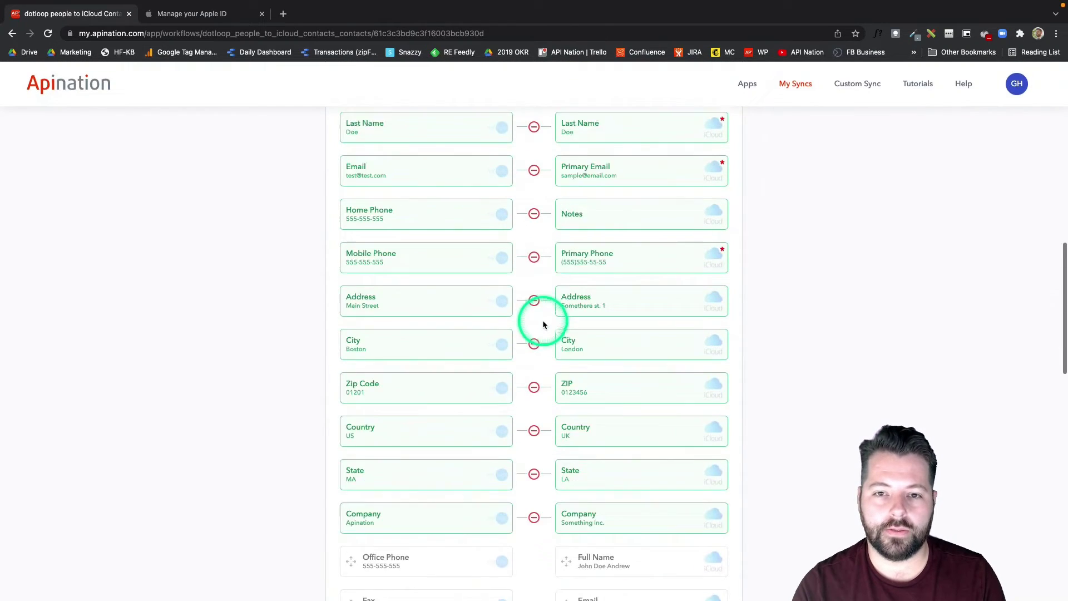
scroll(542, 324, up, 2)
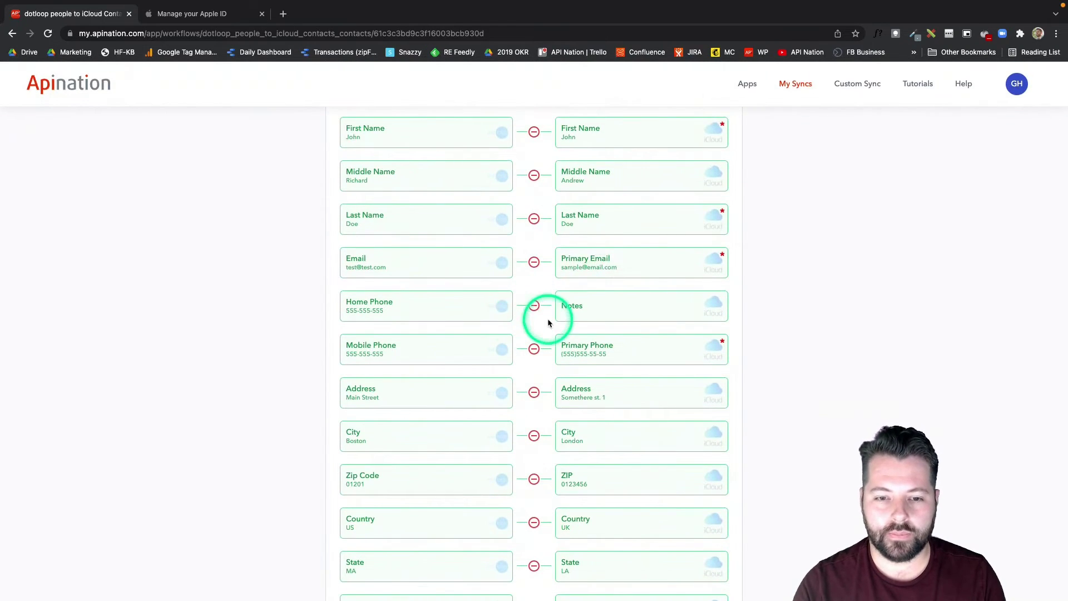
scroll(542, 317, up, 8)
scroll(535, 308, up, 5)
scroll(535, 311, up, 1)
Step: Activate the dotloop people to iCloud Contacts sync, then go back to the dotloop page
click(550, 226)
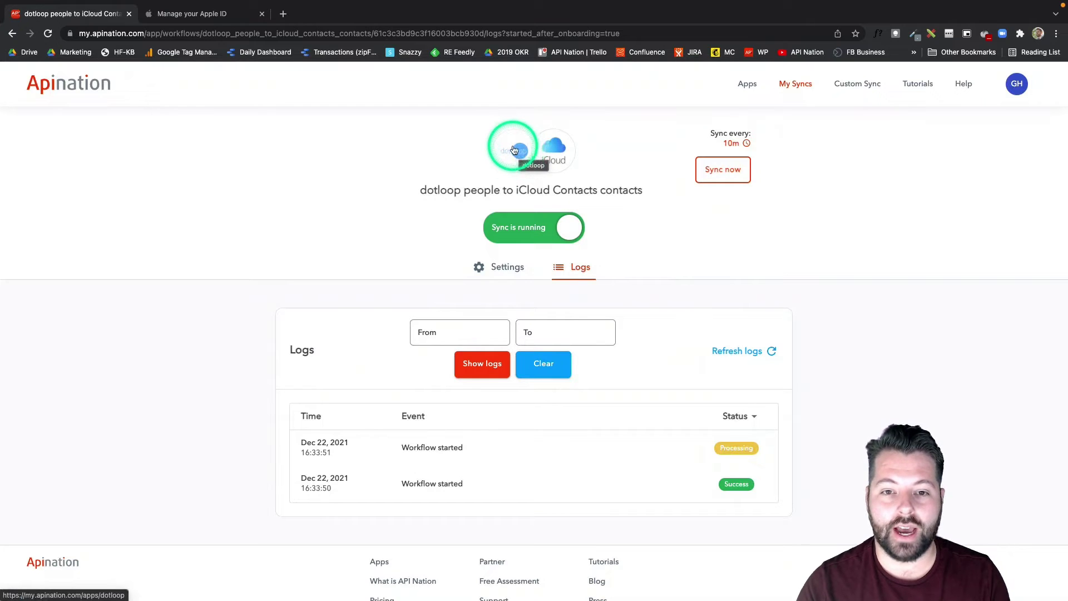
click(514, 151)
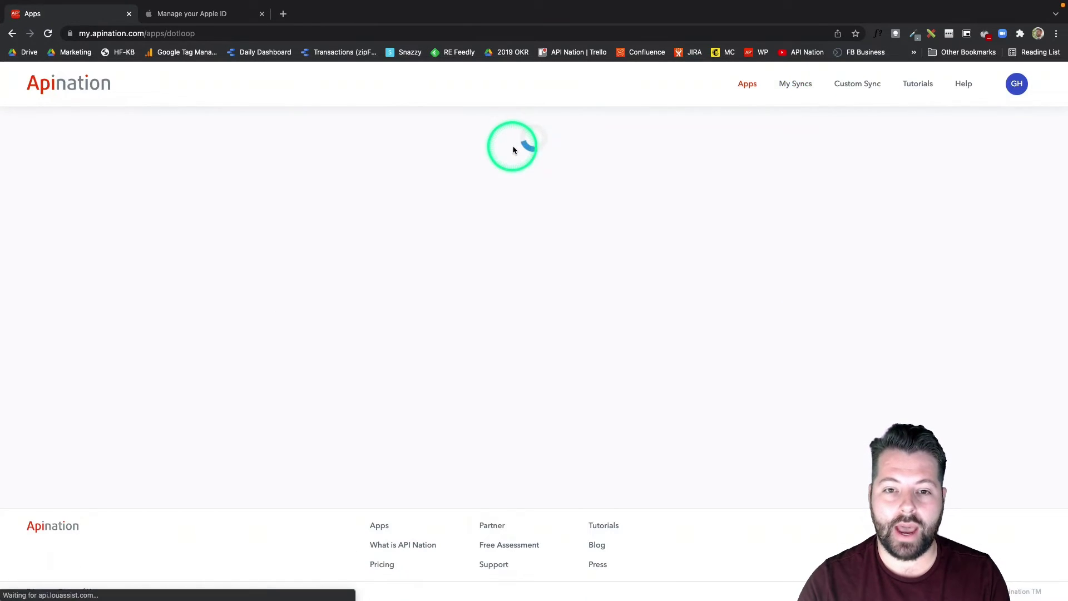
scroll(607, 357, down, 1)
scroll(607, 358, down, 4)
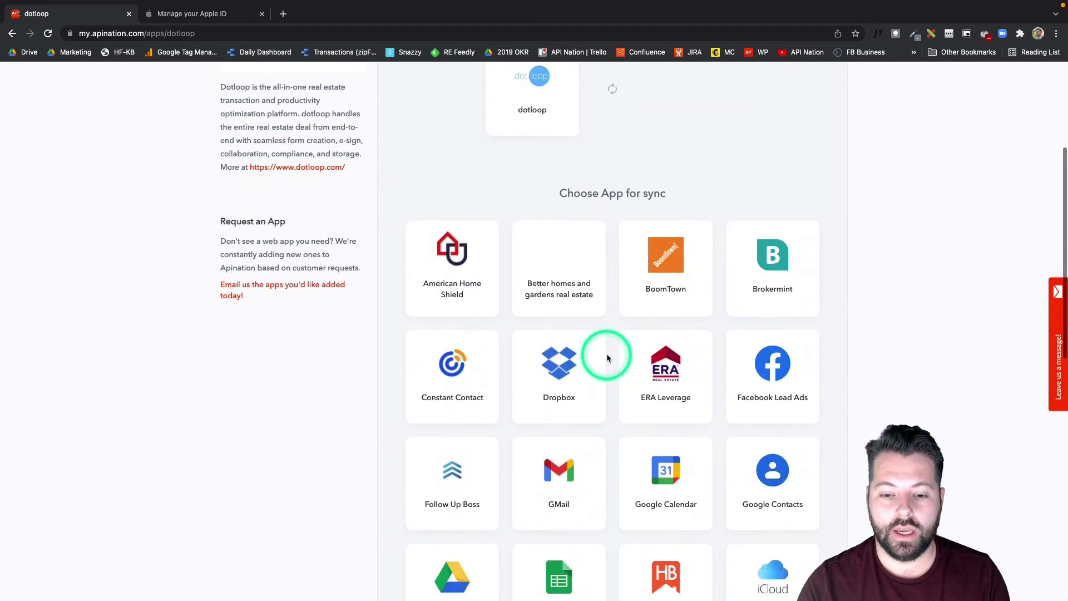
scroll(607, 357, down, 2)
Step: Pick iCloud Contacts on the dotloop page and activate the participants to iCloud Contacts sync
click(772, 501)
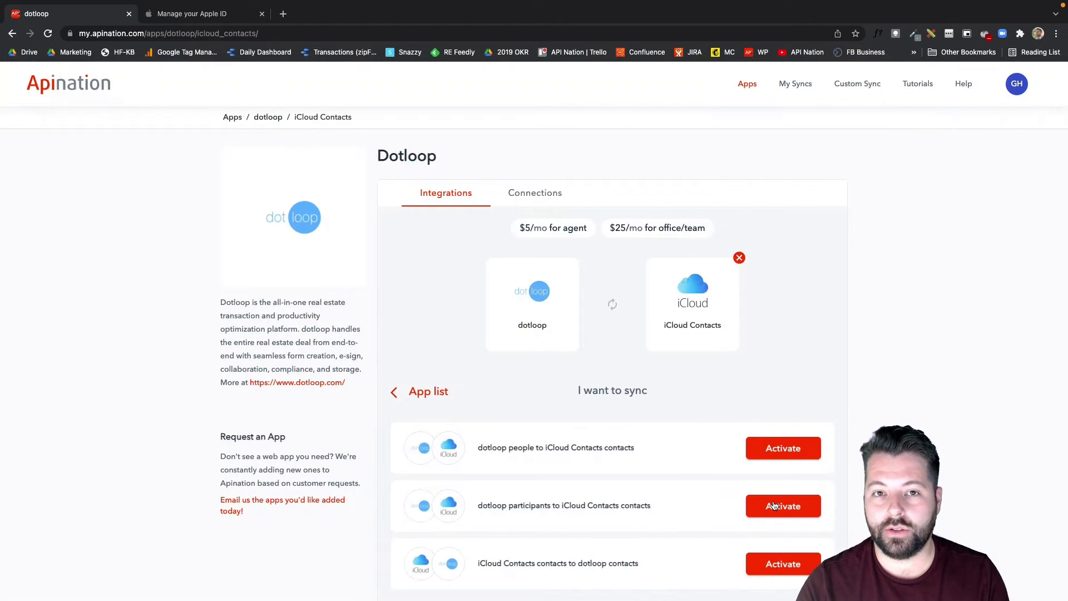
scroll(775, 502, down, 3)
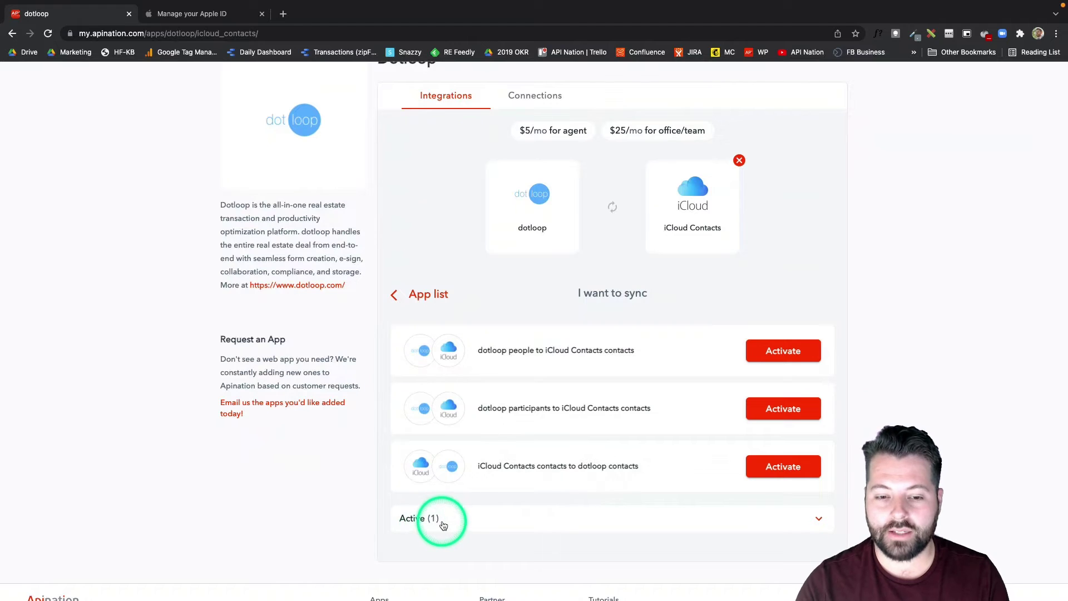
click(785, 410)
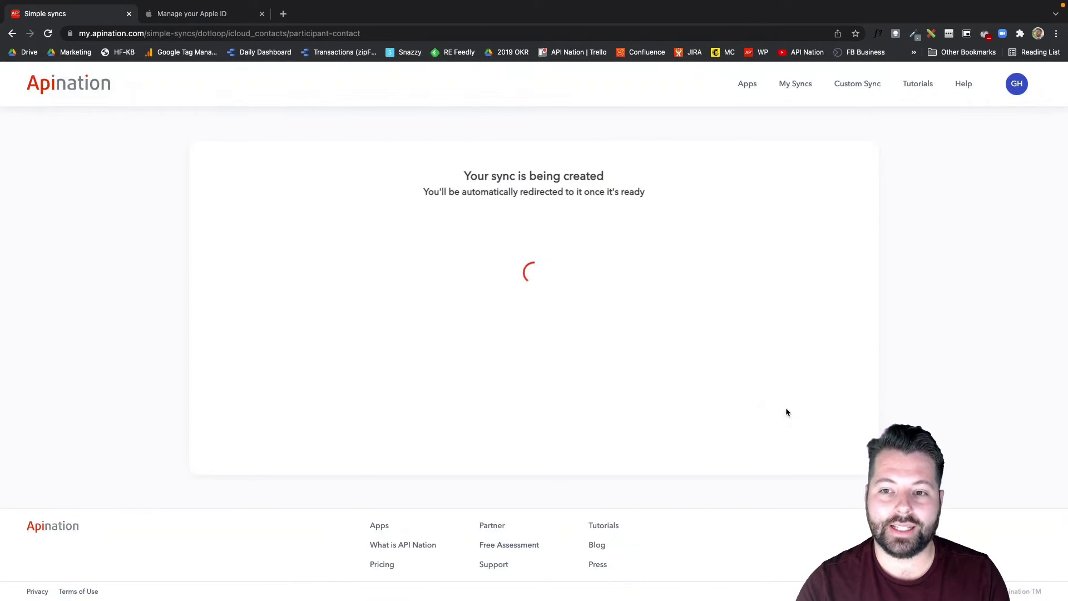
scroll(785, 409, down, 3)
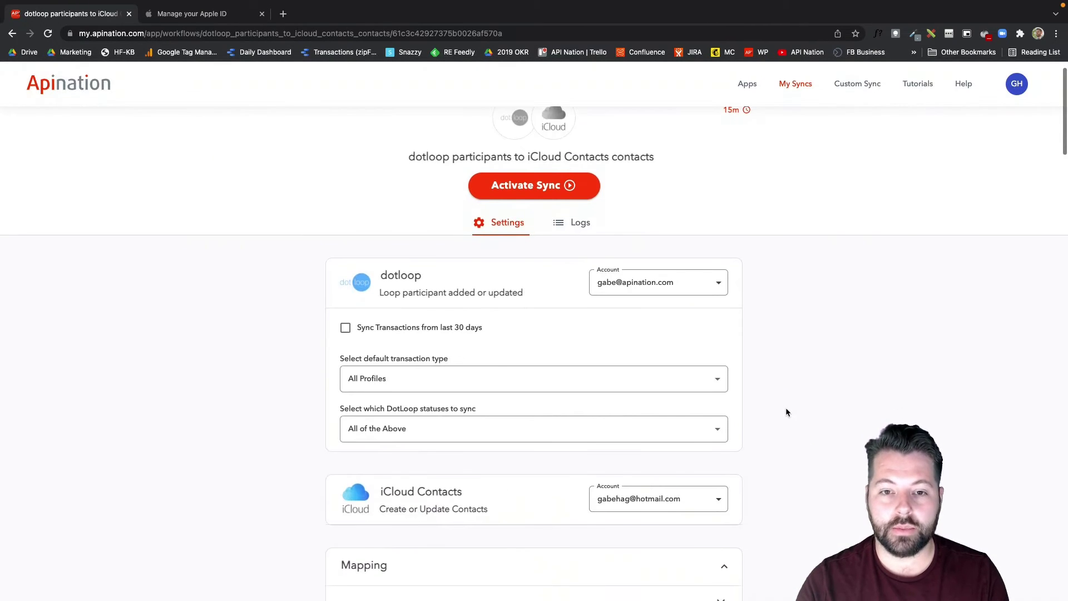
scroll(786, 411, down, 1)
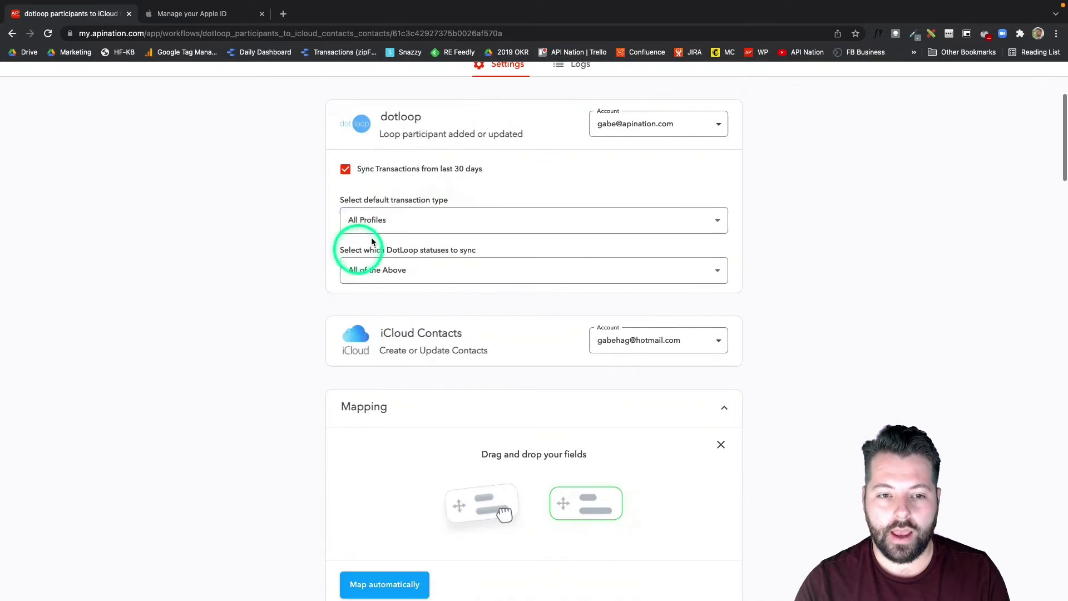
scroll(351, 260, down, 2)
Step: Leave the default transaction type at All Profiles after briefly choosing Default Profile
click(406, 220)
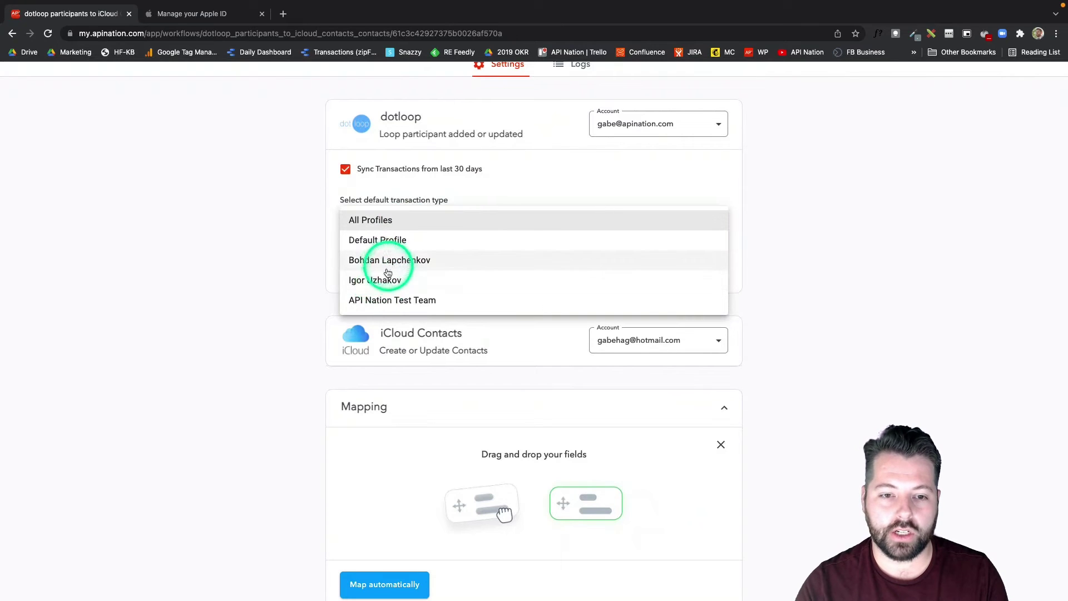
click(396, 247)
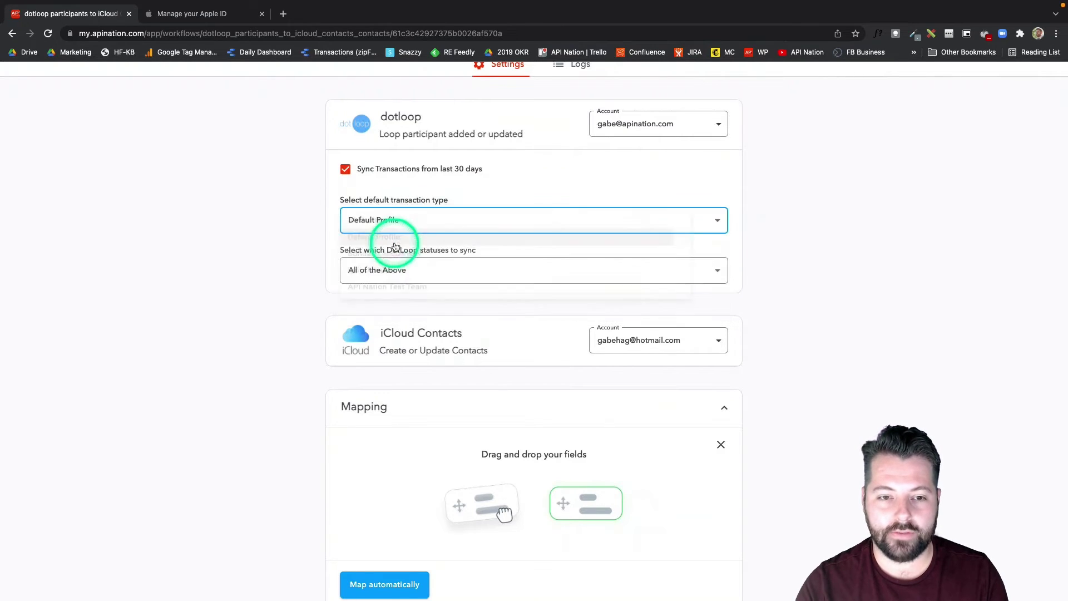
click(404, 222)
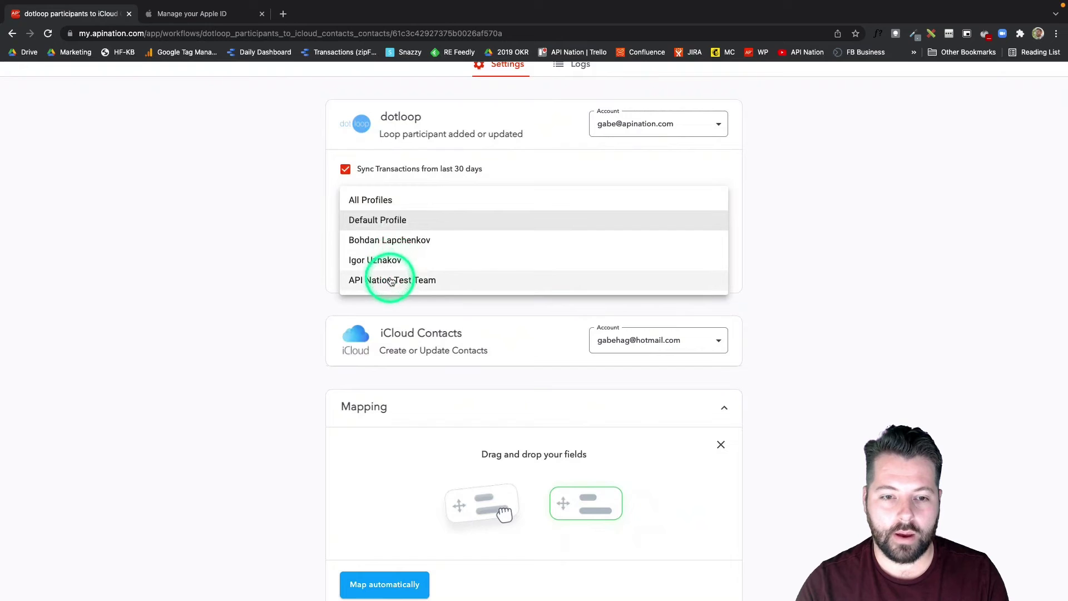
click(377, 202)
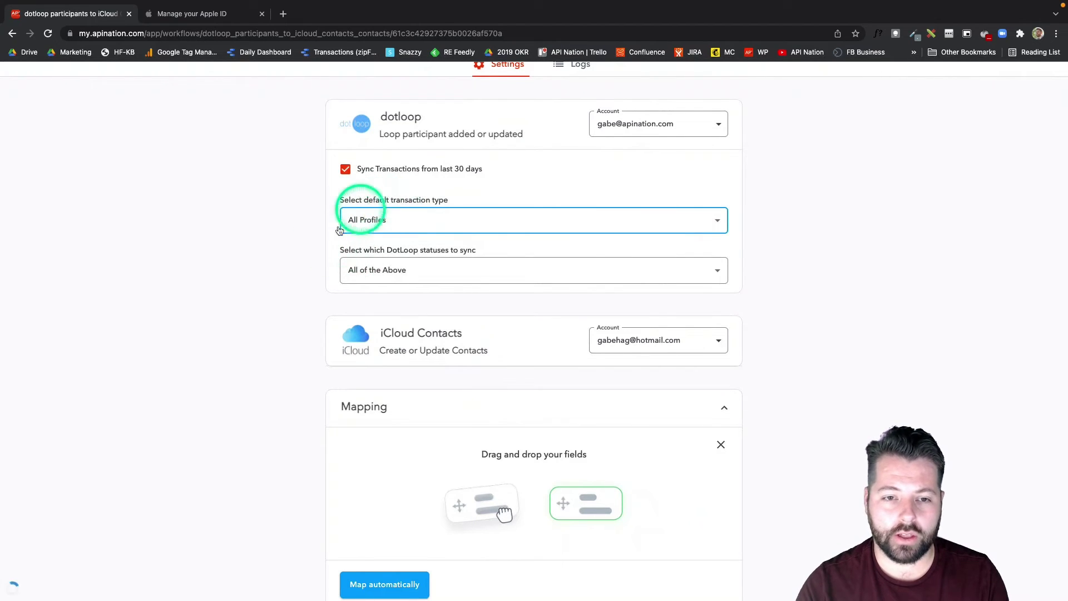
scroll(317, 282, down, 2)
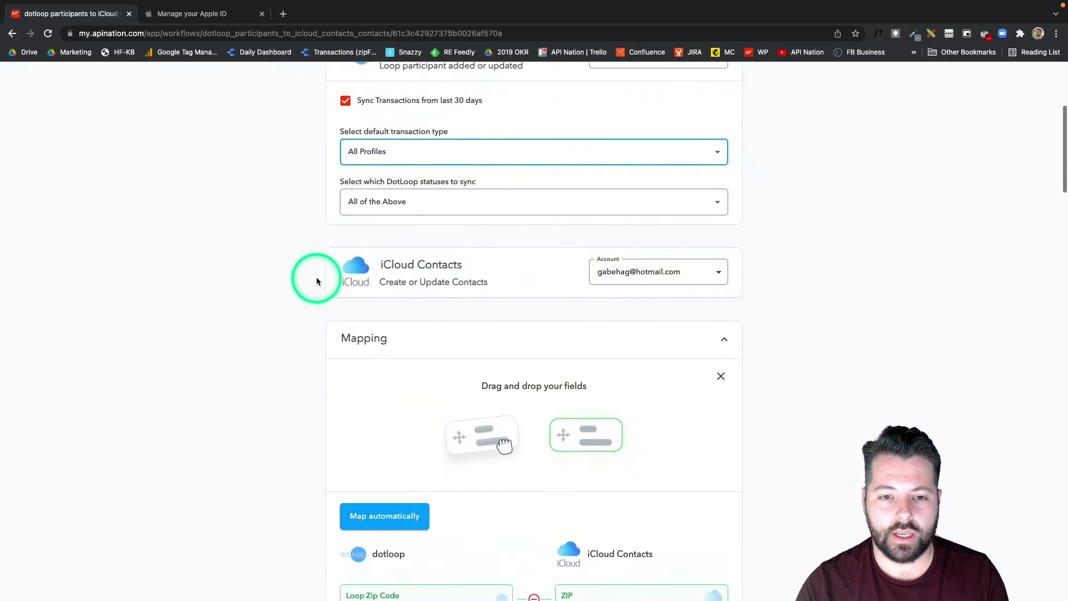
Step: Set the dotloop statuses to sync to All, after briefly trying Active Listing and Pre Listing
click(395, 192)
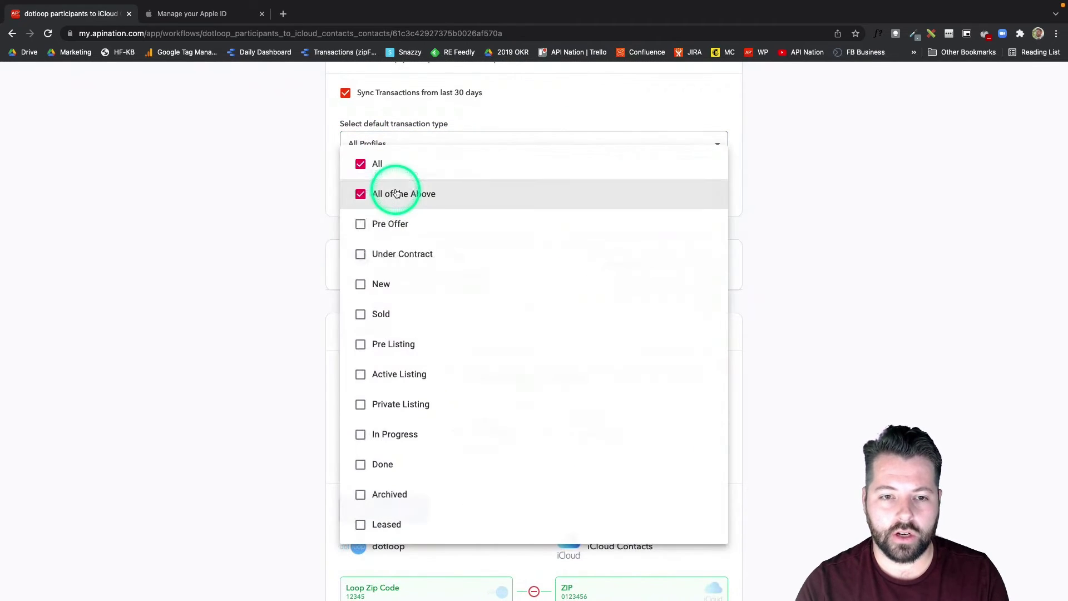
click(362, 168)
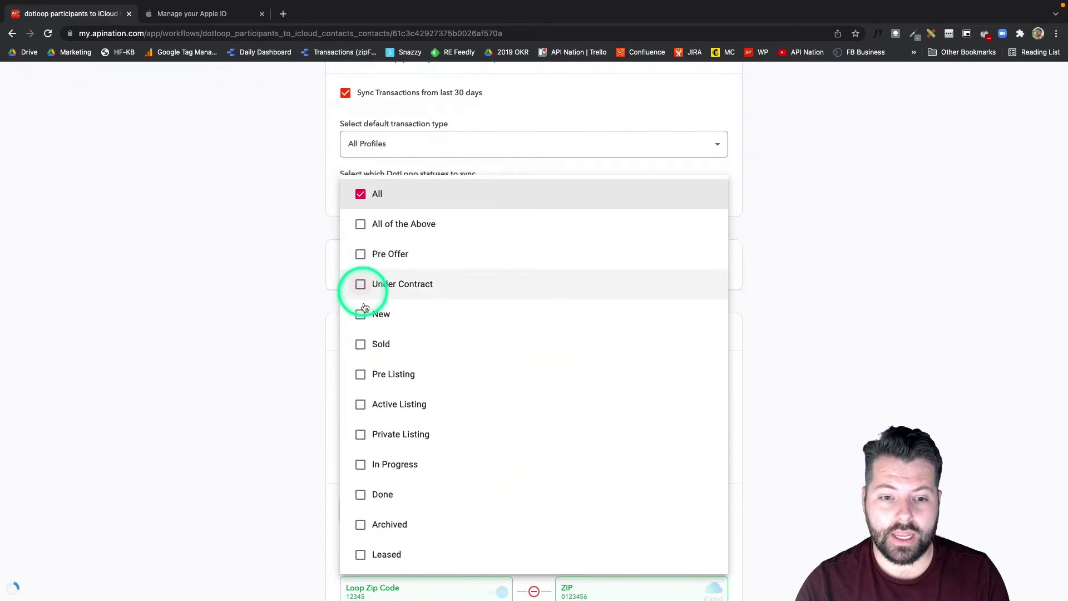
click(361, 405)
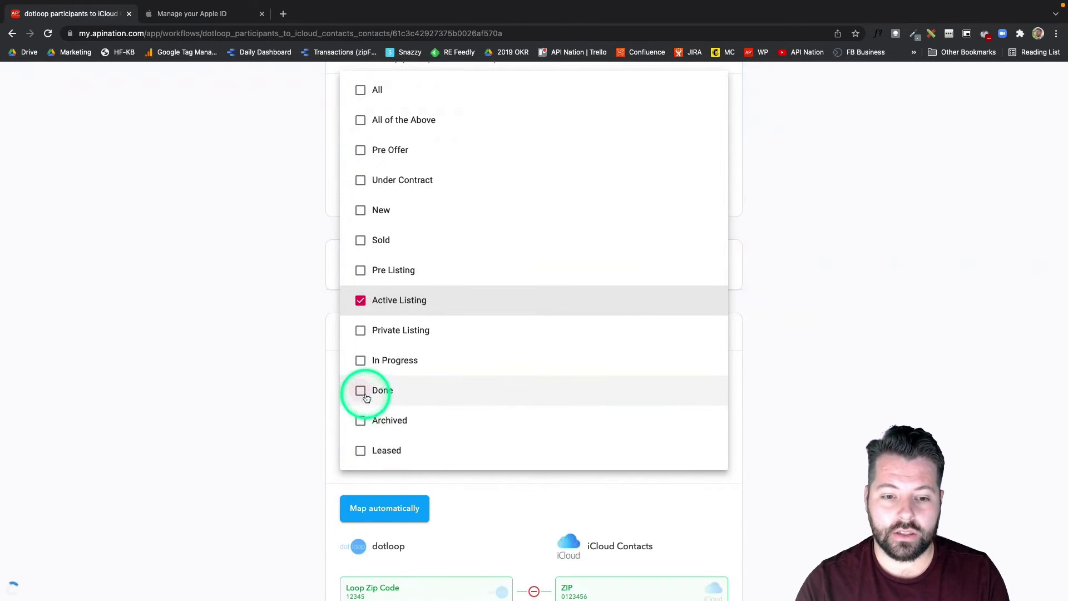
click(360, 270)
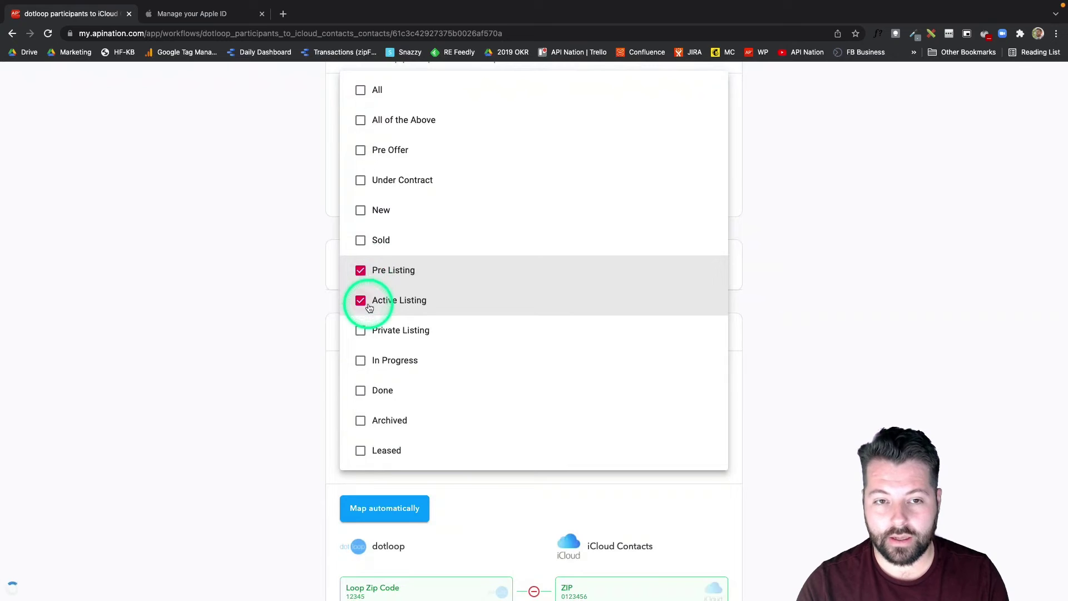
click(361, 90)
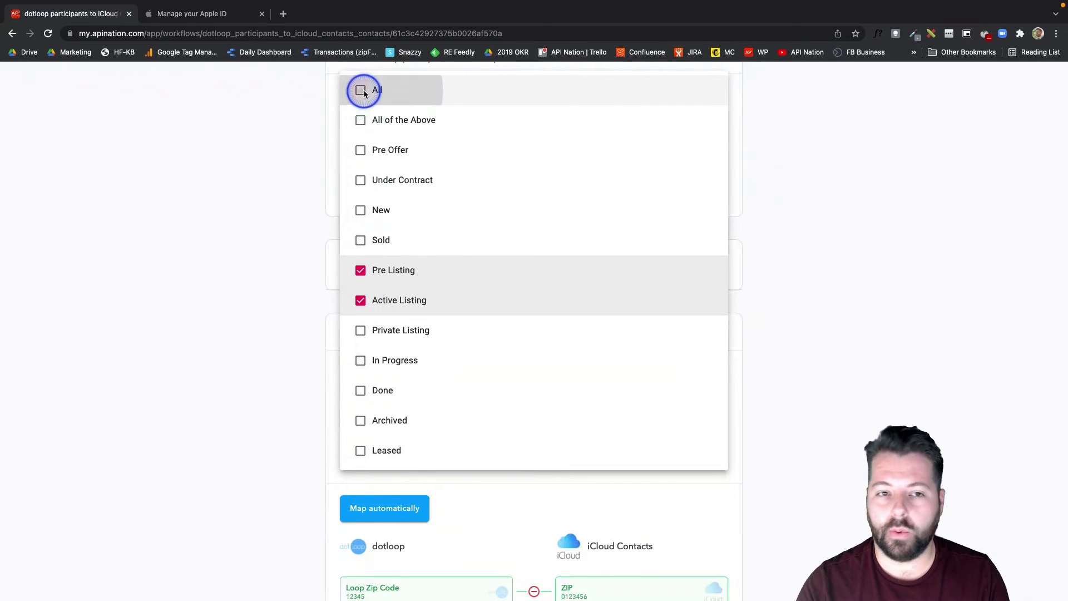
click(318, 230)
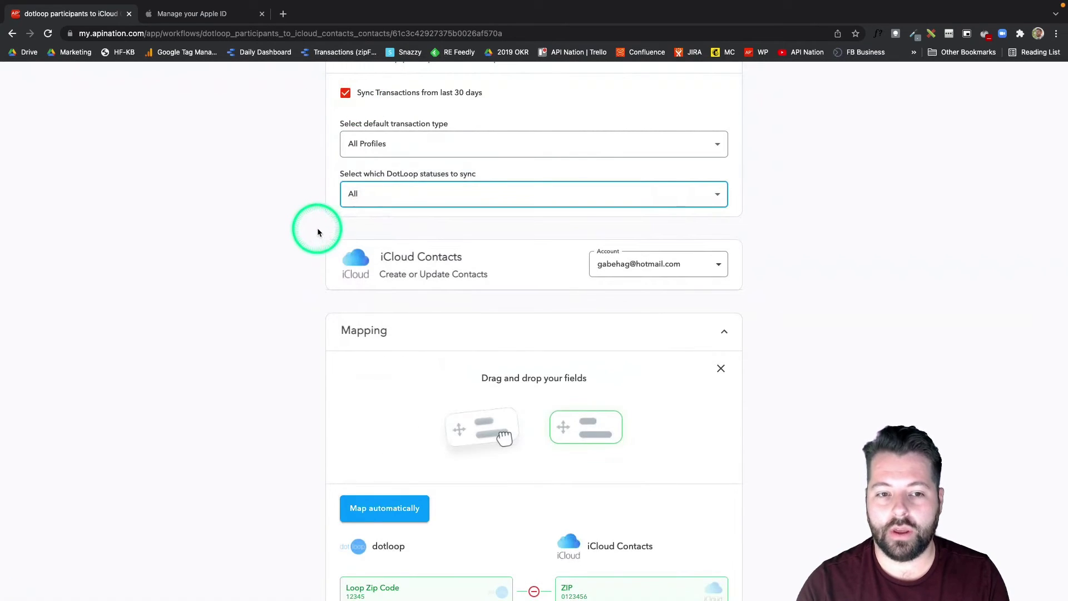
scroll(317, 232, down, 2)
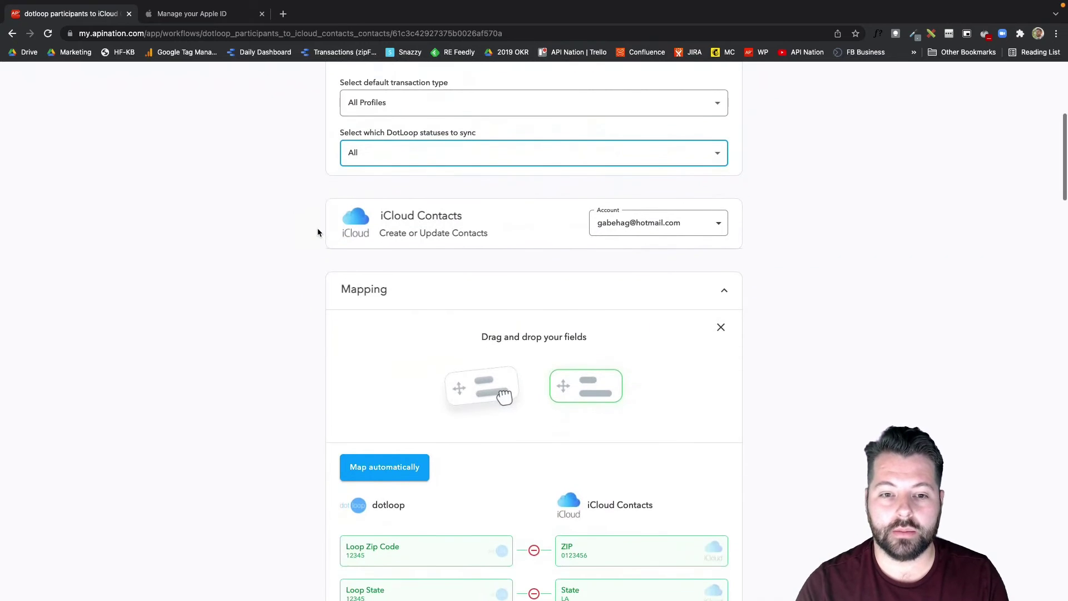
scroll(317, 232, down, 3)
scroll(318, 232, down, 3)
scroll(317, 231, down, 3)
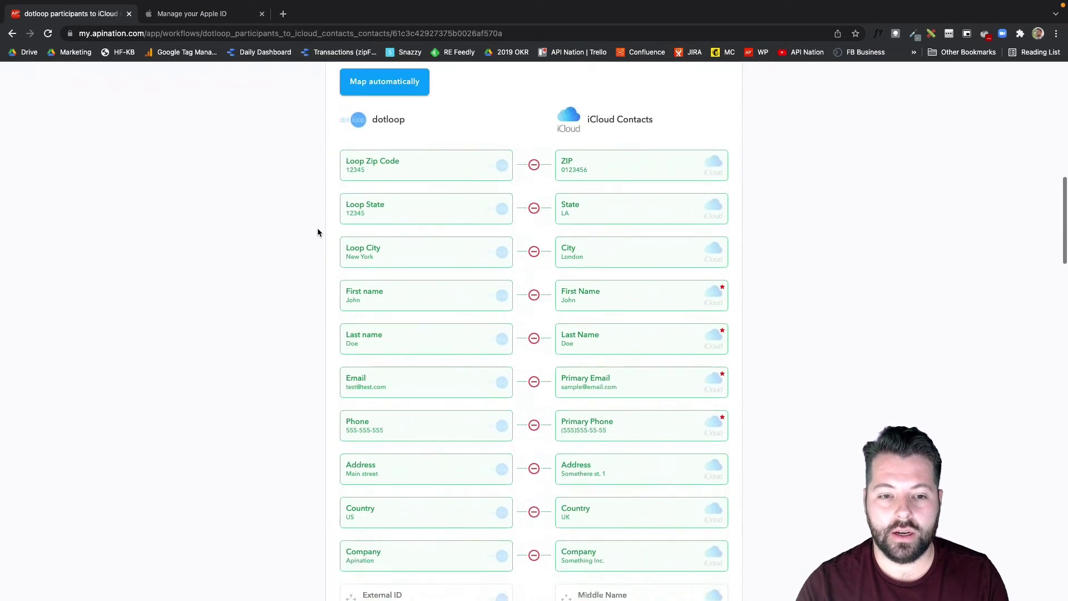
scroll(338, 215, down, 2)
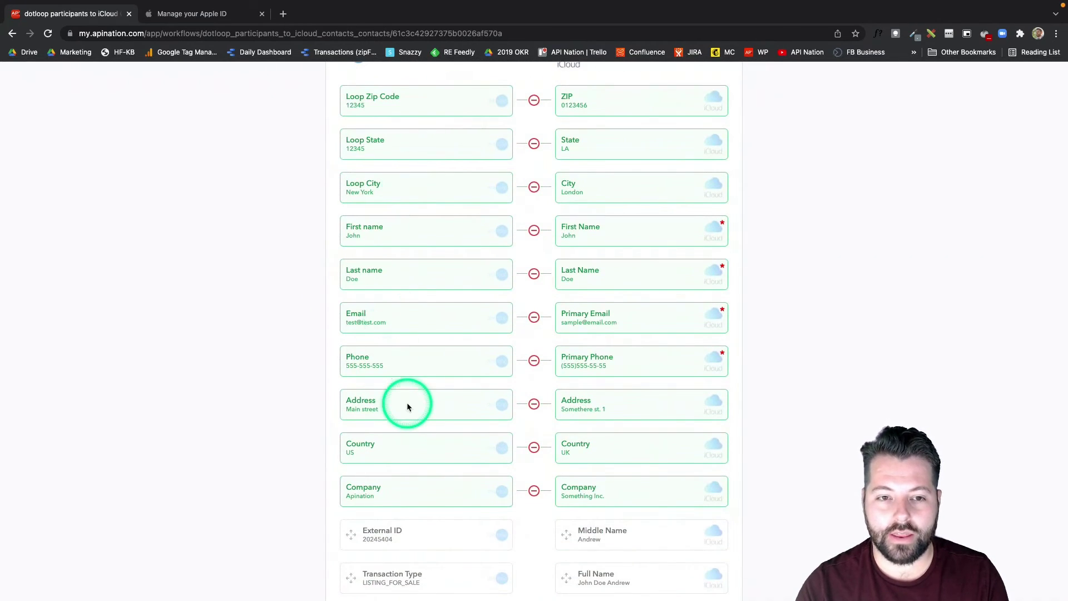
scroll(407, 406, down, 1)
scroll(407, 406, down, 3)
scroll(407, 406, down, 1)
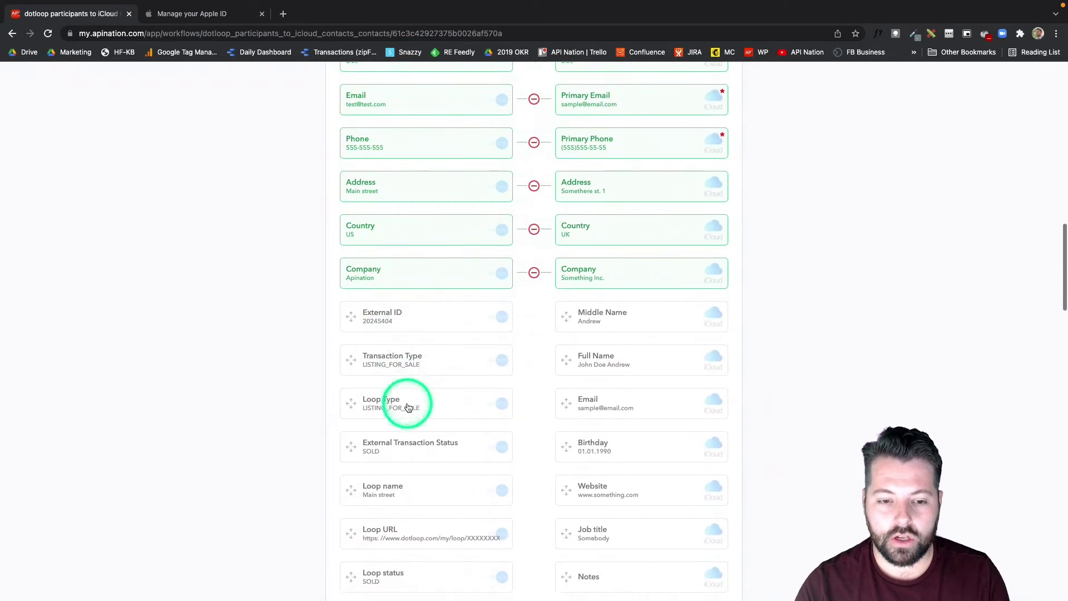
scroll(407, 406, down, 1)
scroll(408, 401, down, 1)
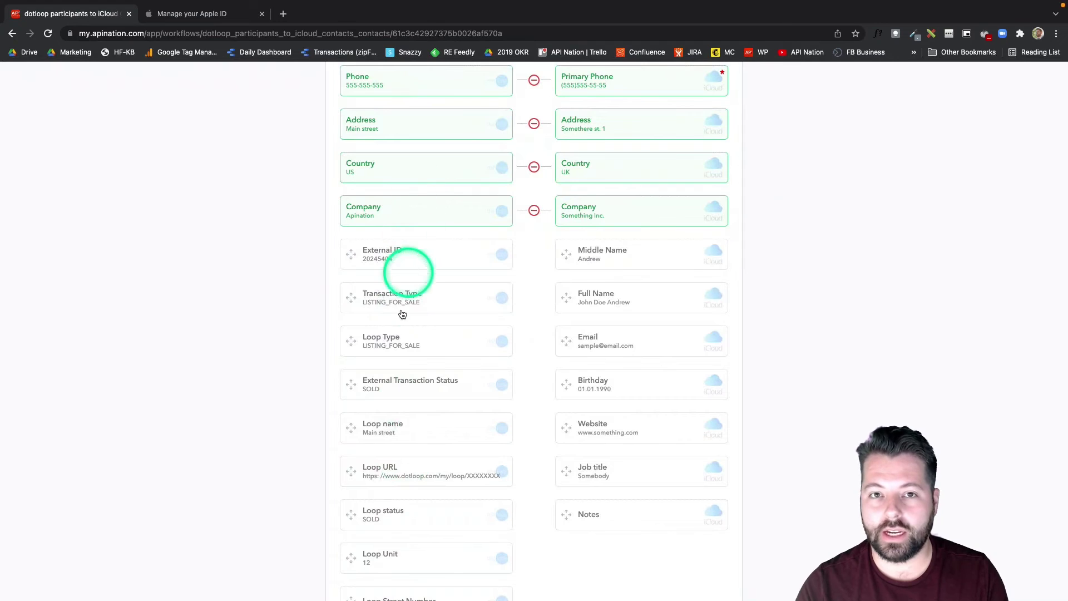
scroll(377, 401, down, 2)
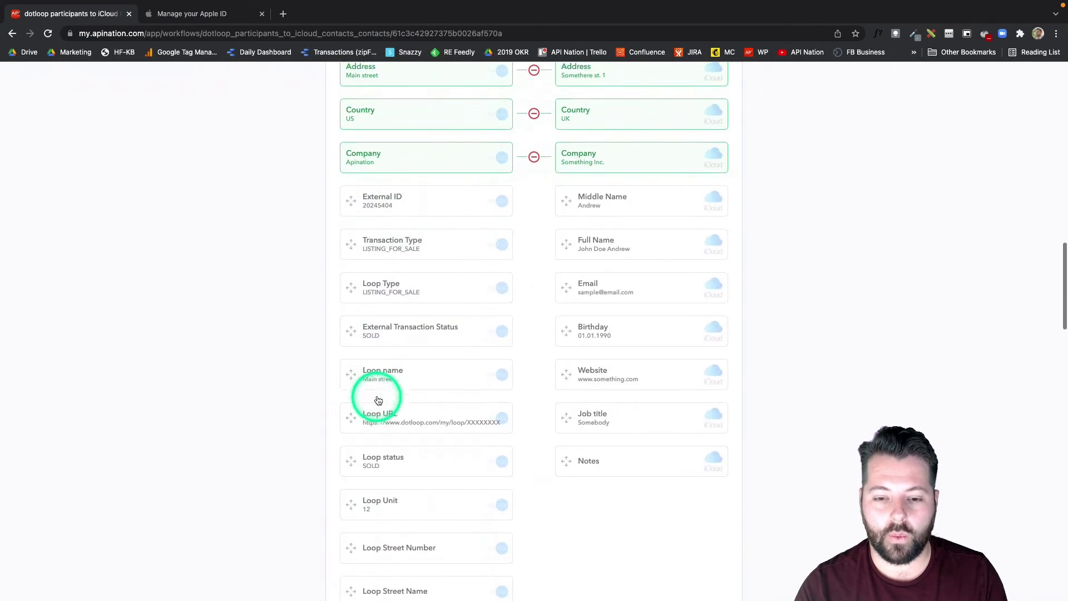
scroll(377, 401, down, 1)
scroll(378, 402, down, 1)
scroll(377, 401, down, 2)
scroll(379, 400, down, 1)
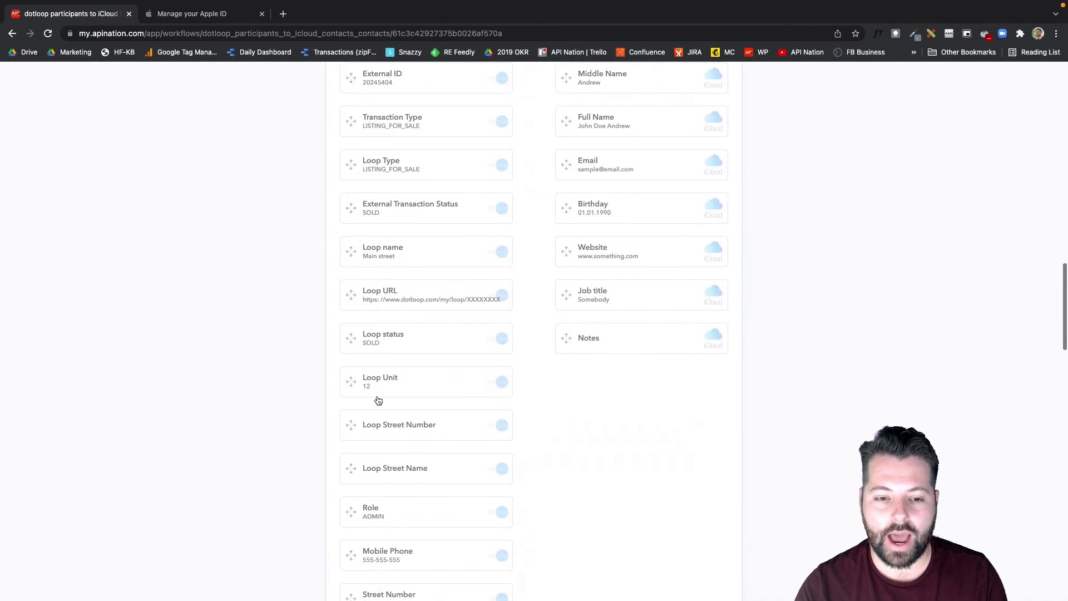
scroll(378, 400, down, 1)
scroll(377, 401, down, 1)
scroll(378, 401, down, 2)
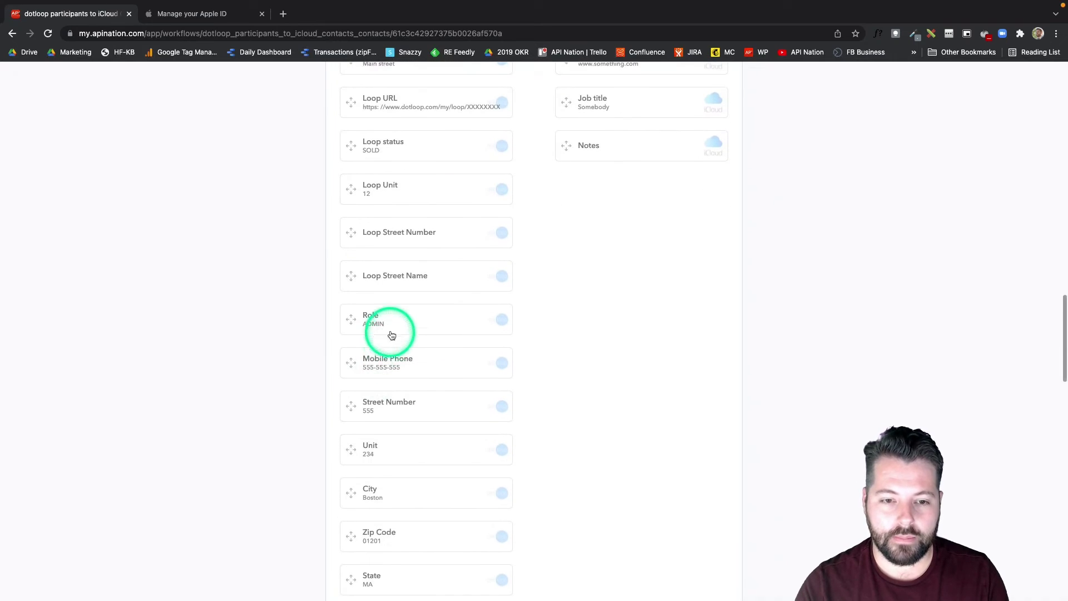
Step: Map the dotloop Role field onto the iCloud Contacts Job title field
drag(392, 335, 605, 103)
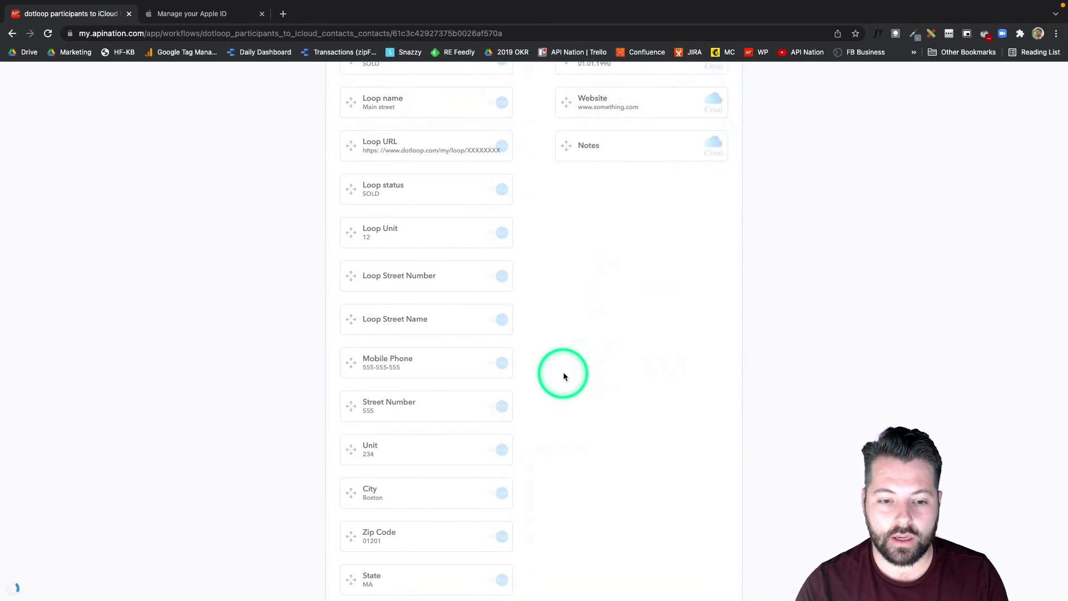
scroll(563, 376, down, 1)
scroll(564, 376, down, 1)
scroll(563, 375, down, 1)
scroll(563, 376, down, 2)
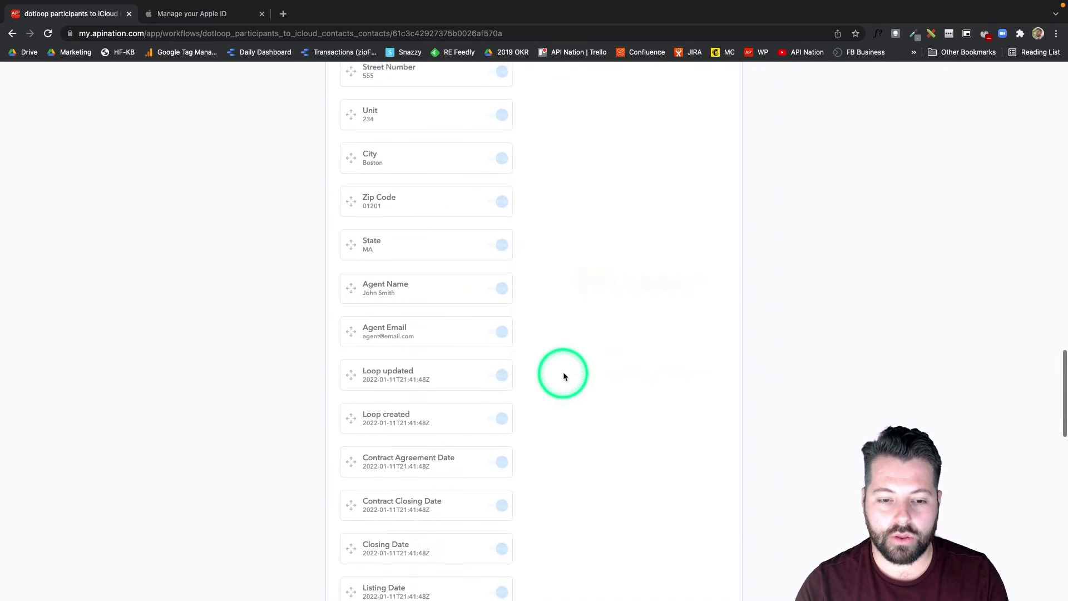
scroll(563, 376, down, 1)
scroll(564, 375, down, 1)
scroll(562, 375, down, 2)
scroll(563, 375, down, 1)
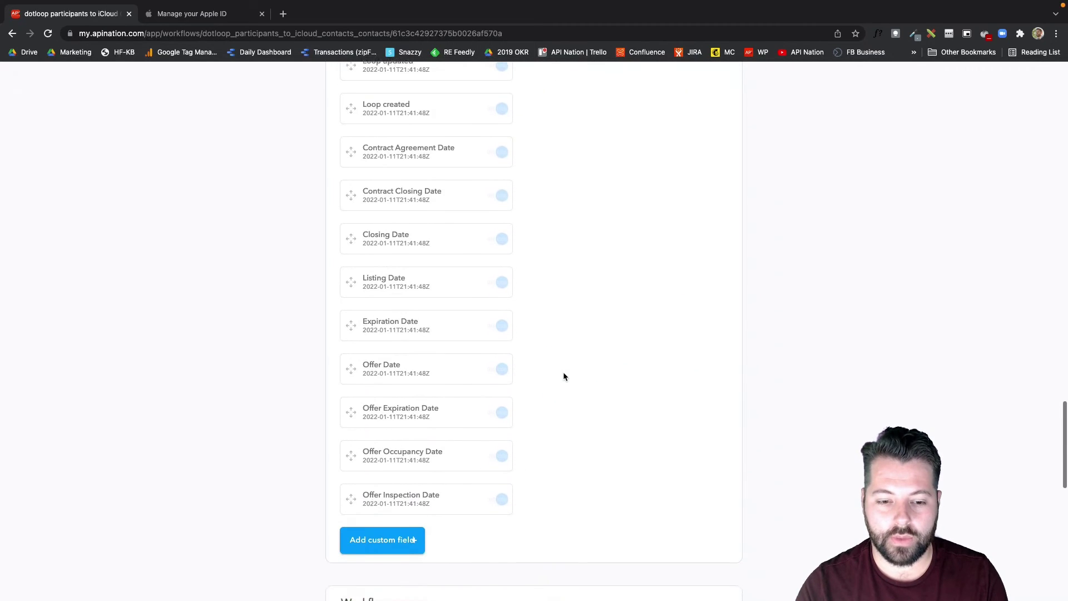
scroll(563, 376, up, 10)
scroll(563, 377, up, 3)
scroll(563, 376, up, 7)
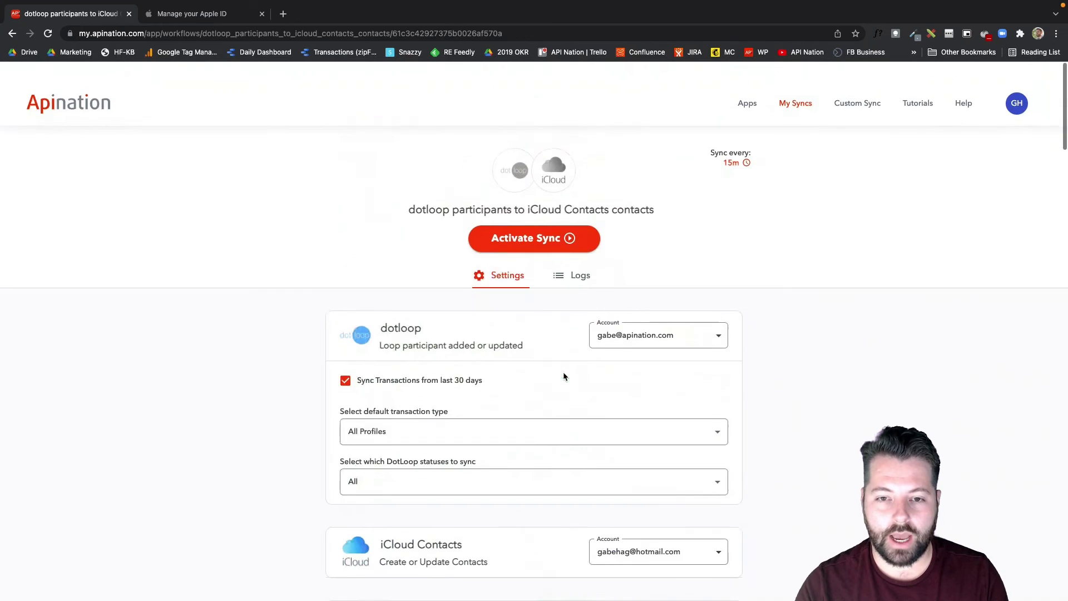
Step: Activate the participants sync, then show the dotloop–iCloud Contacts page with Active (2) expanded
click(554, 233)
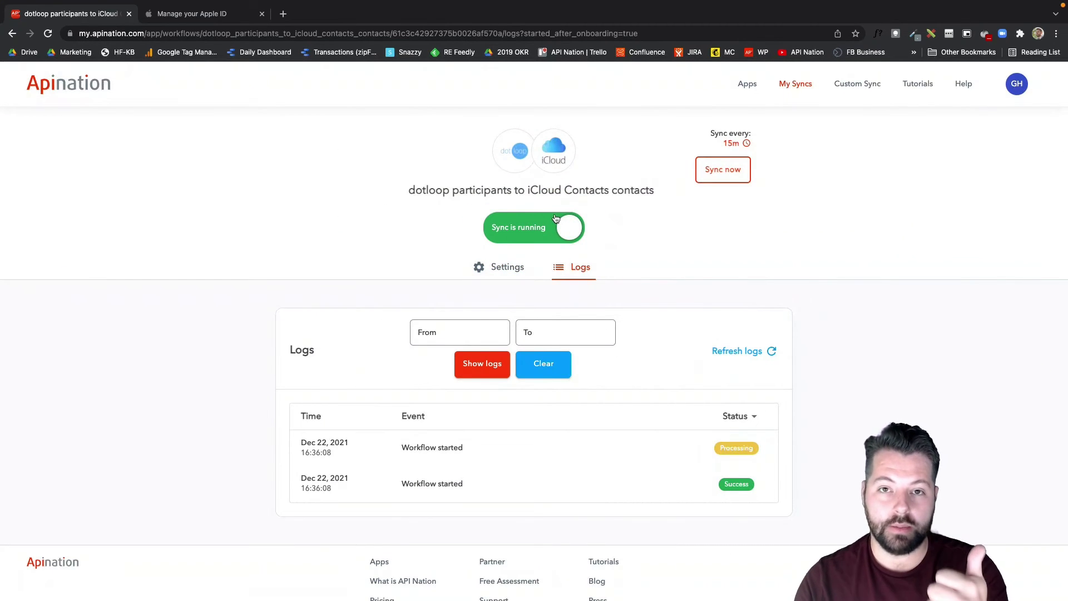
click(510, 157)
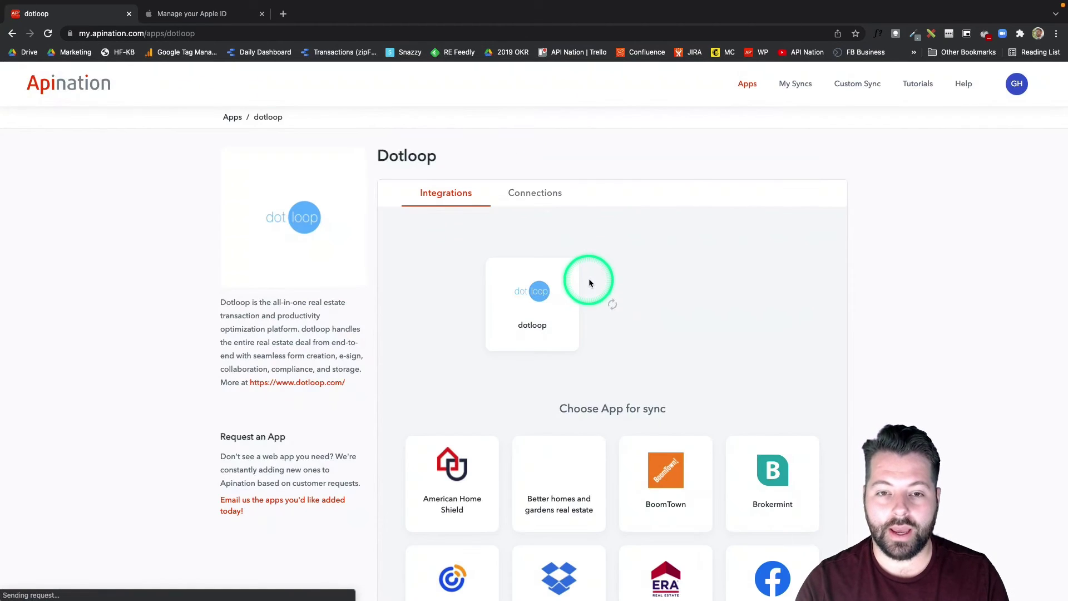
scroll(588, 282, down, 3)
scroll(589, 279, down, 2)
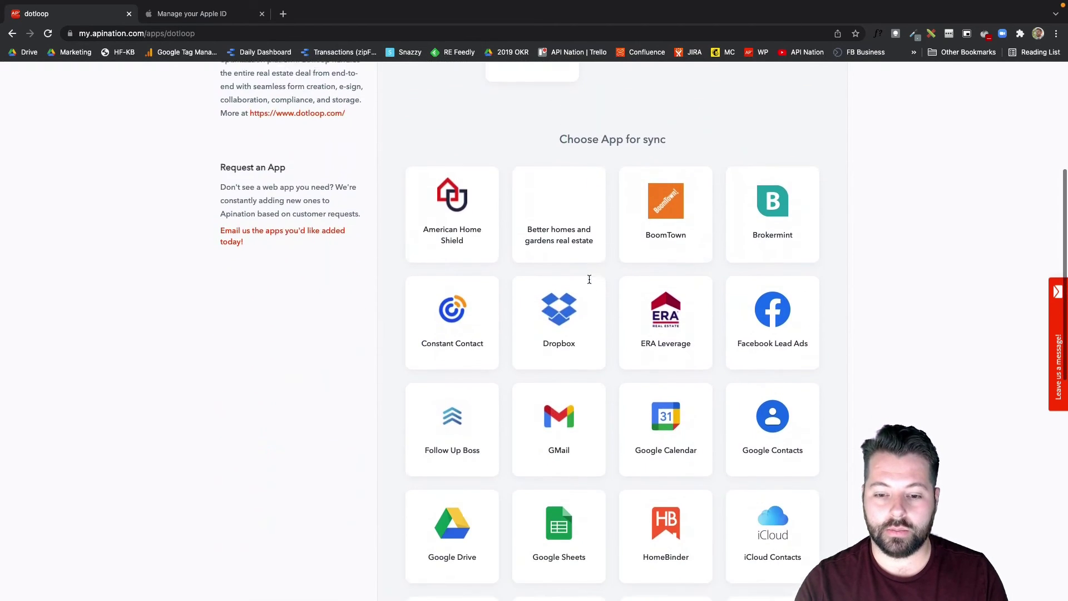
scroll(589, 285, down, 3)
click(773, 321)
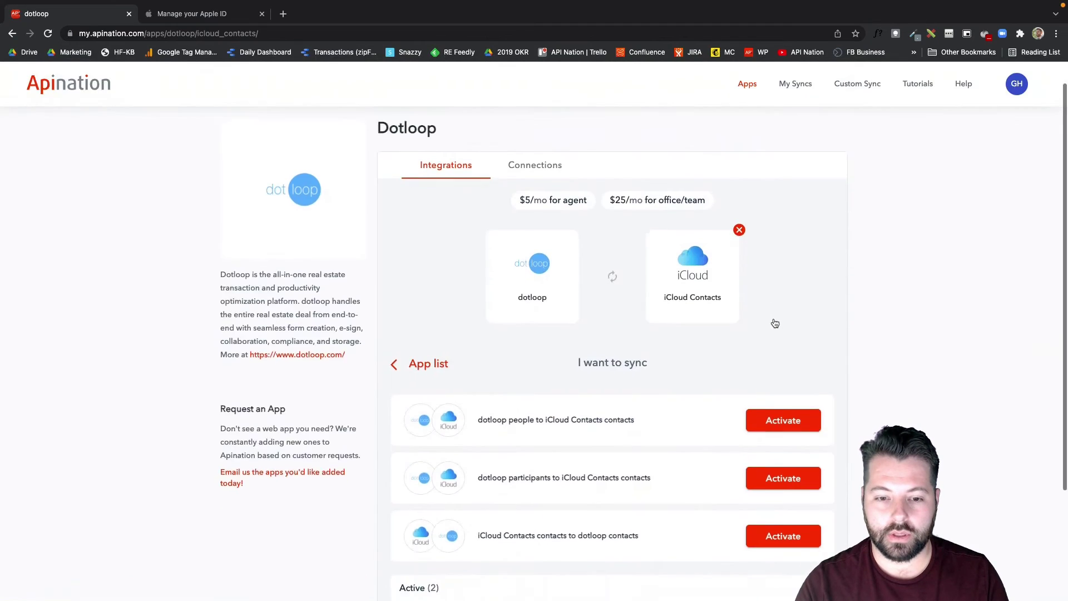
scroll(772, 321, down, 2)
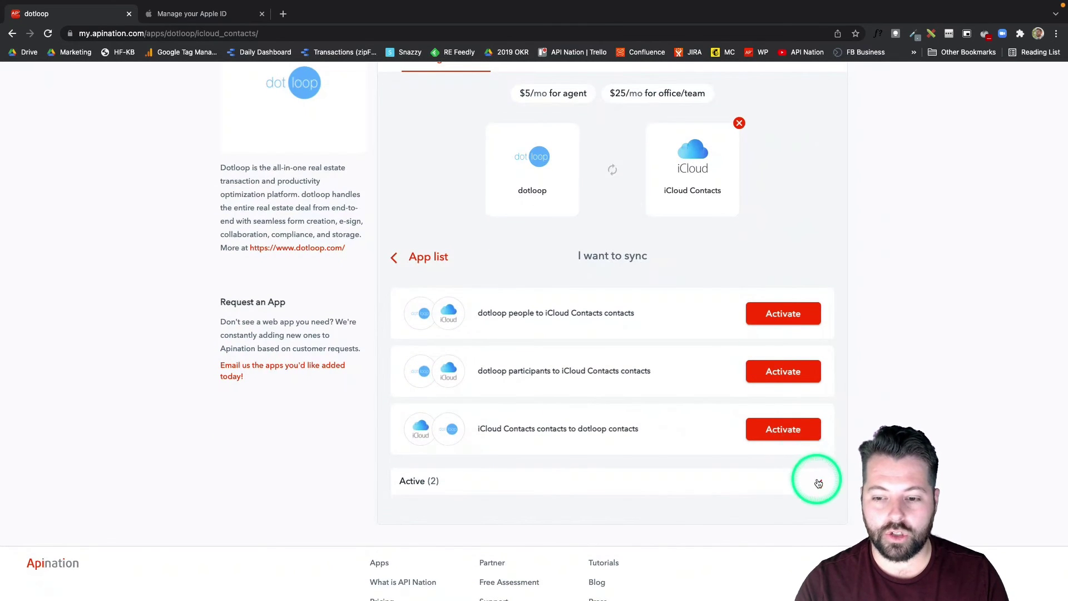
click(817, 482)
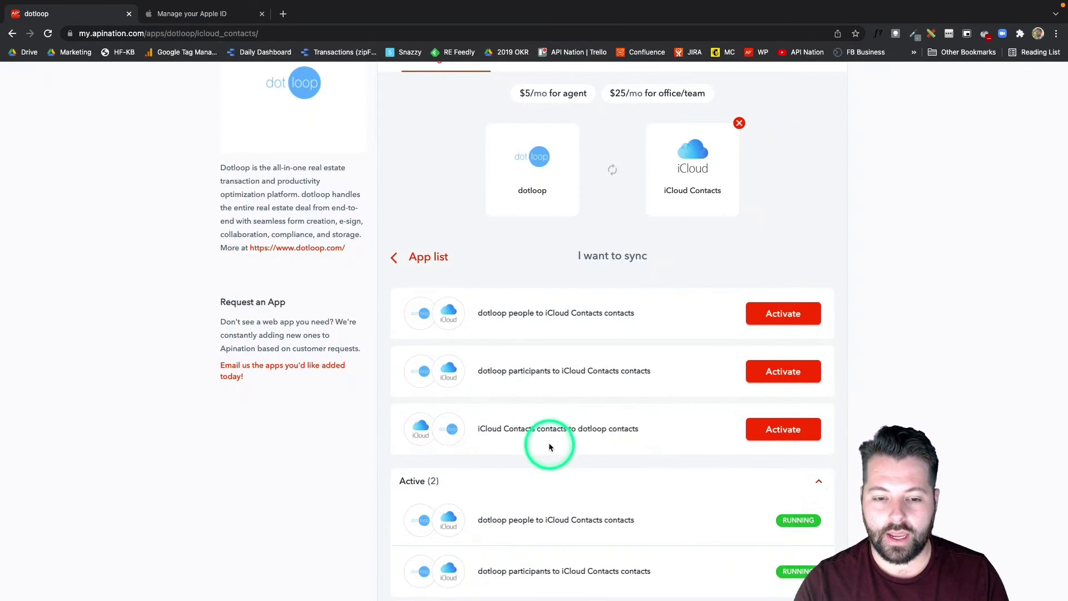
Step: Activate 'iCloud Contacts contacts to dotloop contacts' with all contacts synced on first run
click(781, 430)
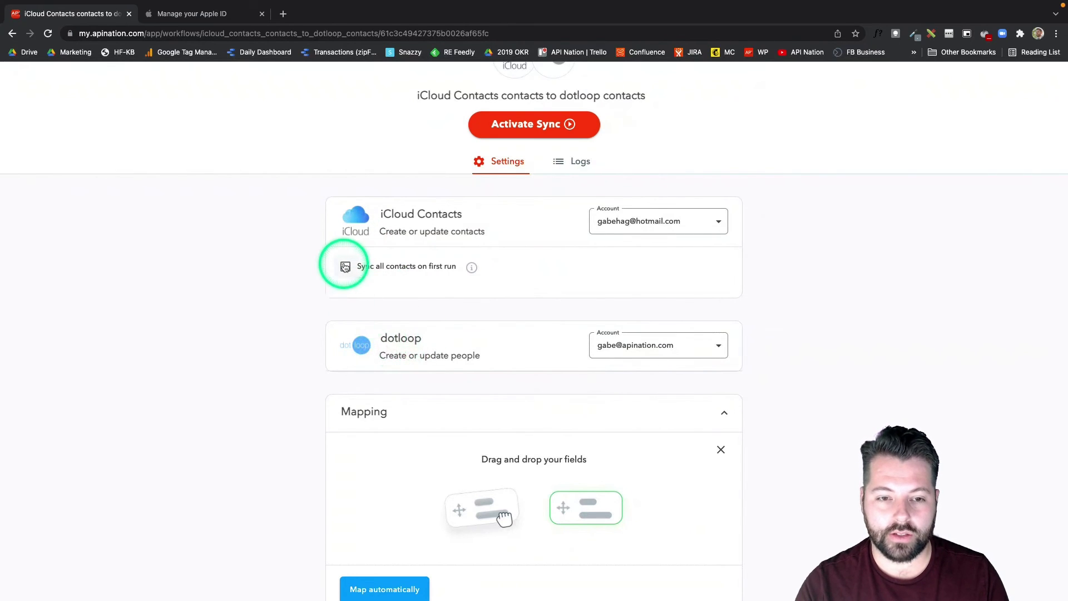
scroll(320, 343, down, 5)
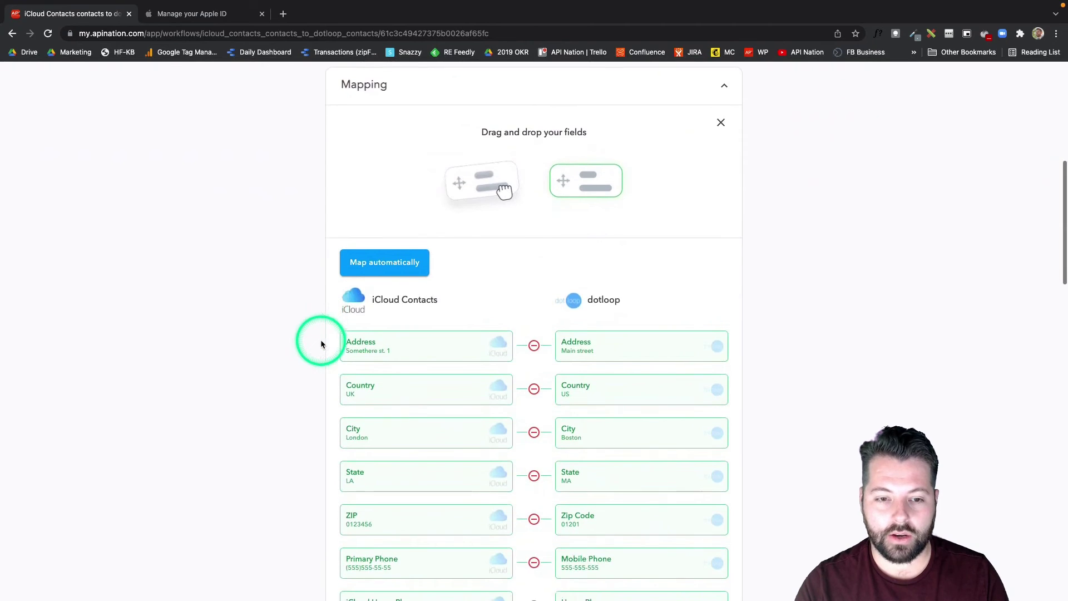
scroll(321, 344, down, 1)
scroll(476, 327, down, 3)
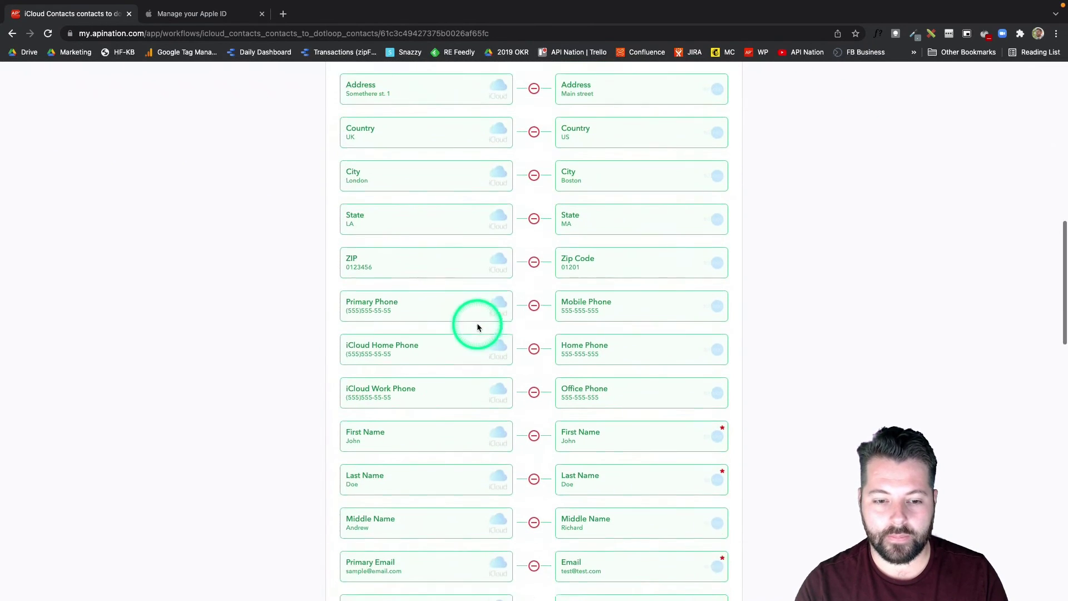
scroll(462, 387, down, 2)
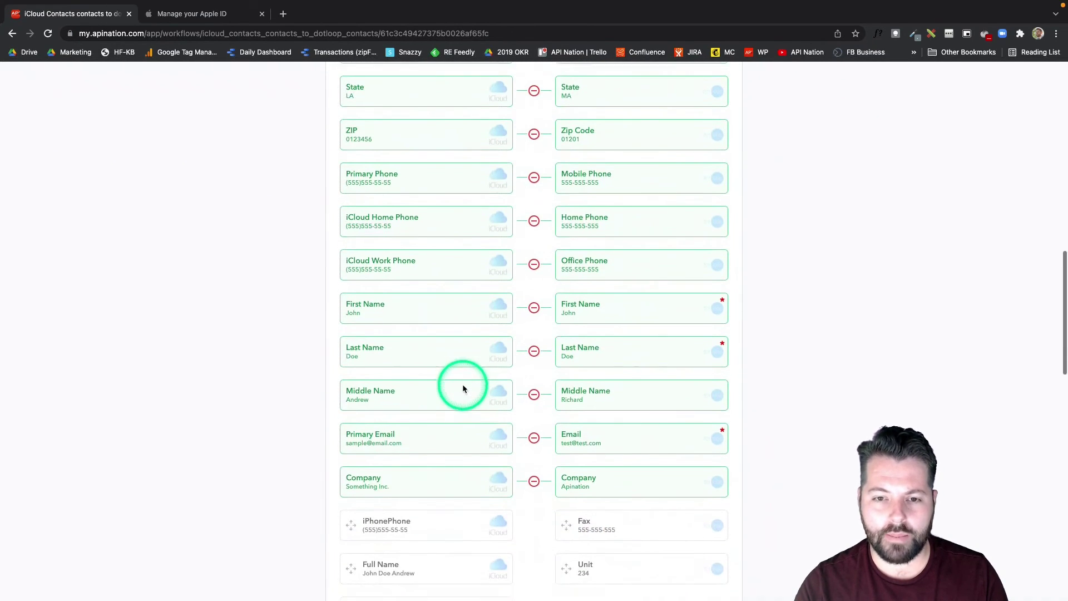
scroll(463, 388, down, 1)
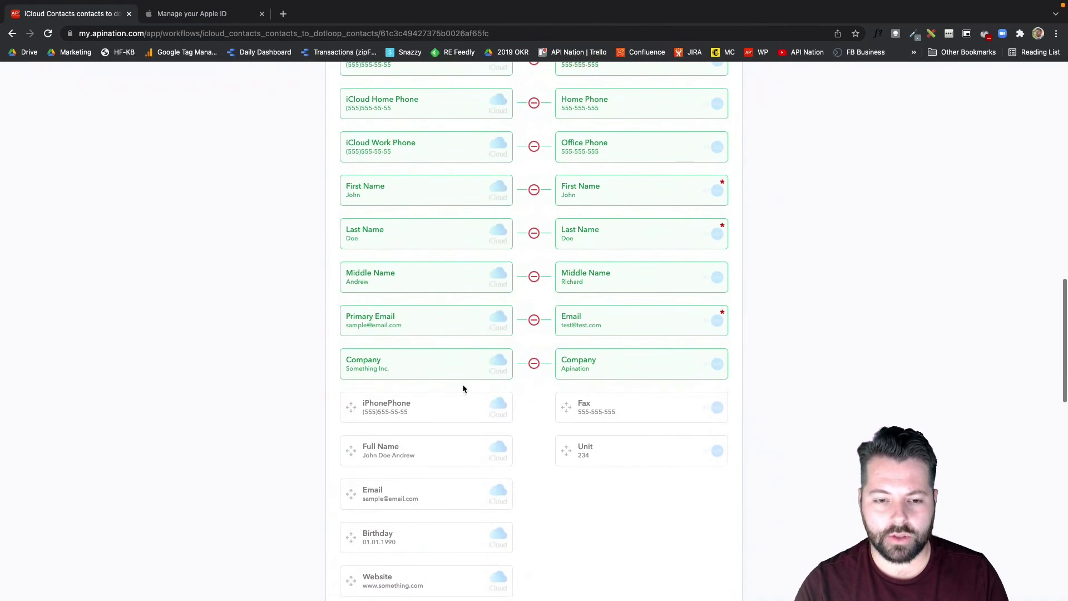
scroll(463, 388, down, 1)
scroll(462, 388, down, 2)
scroll(501, 386, up, 5)
scroll(536, 386, up, 3)
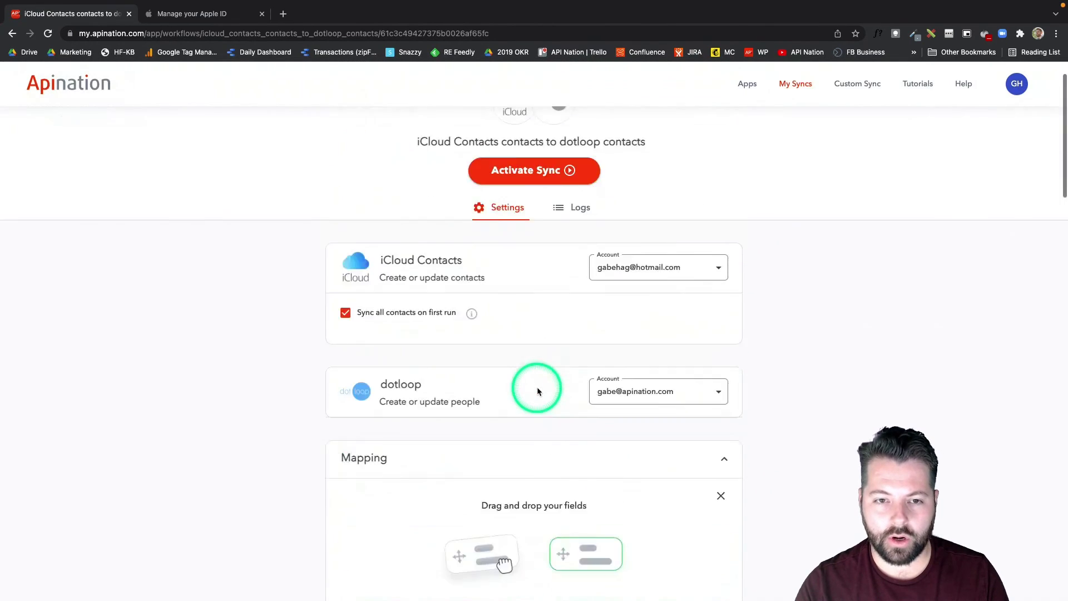
scroll(537, 334, up, 1)
click(544, 232)
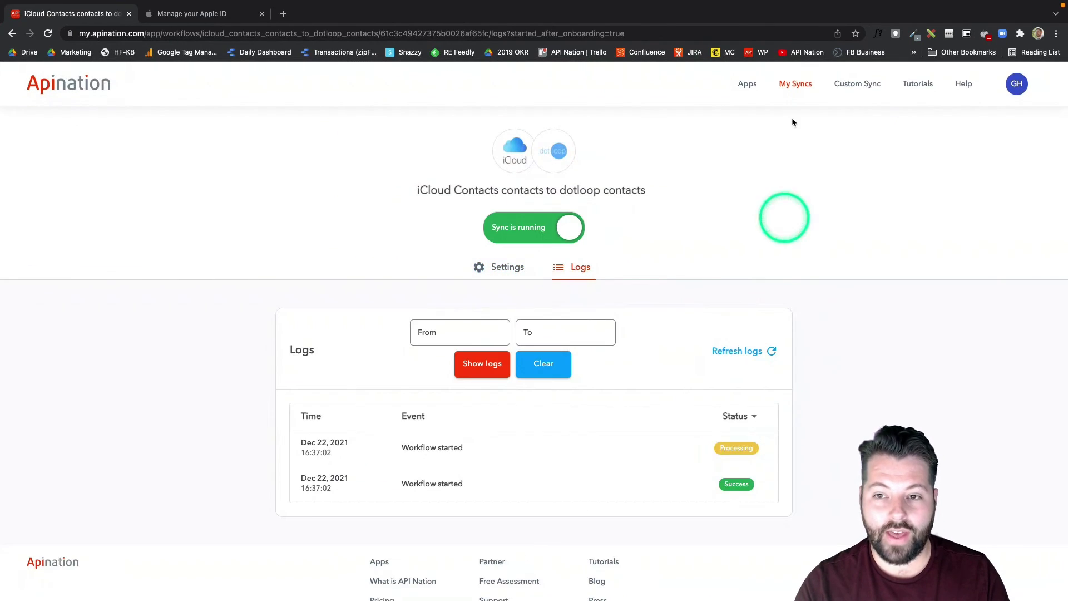
Step: Open My Syncs to view the three dotloop–iCloud Contacts syncs marked Active
click(794, 87)
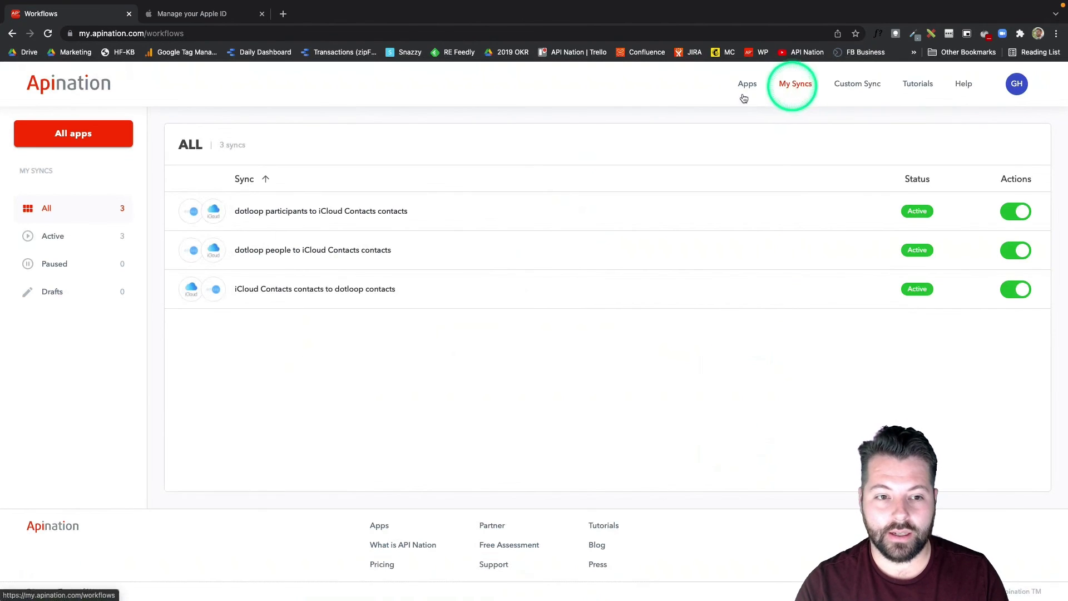